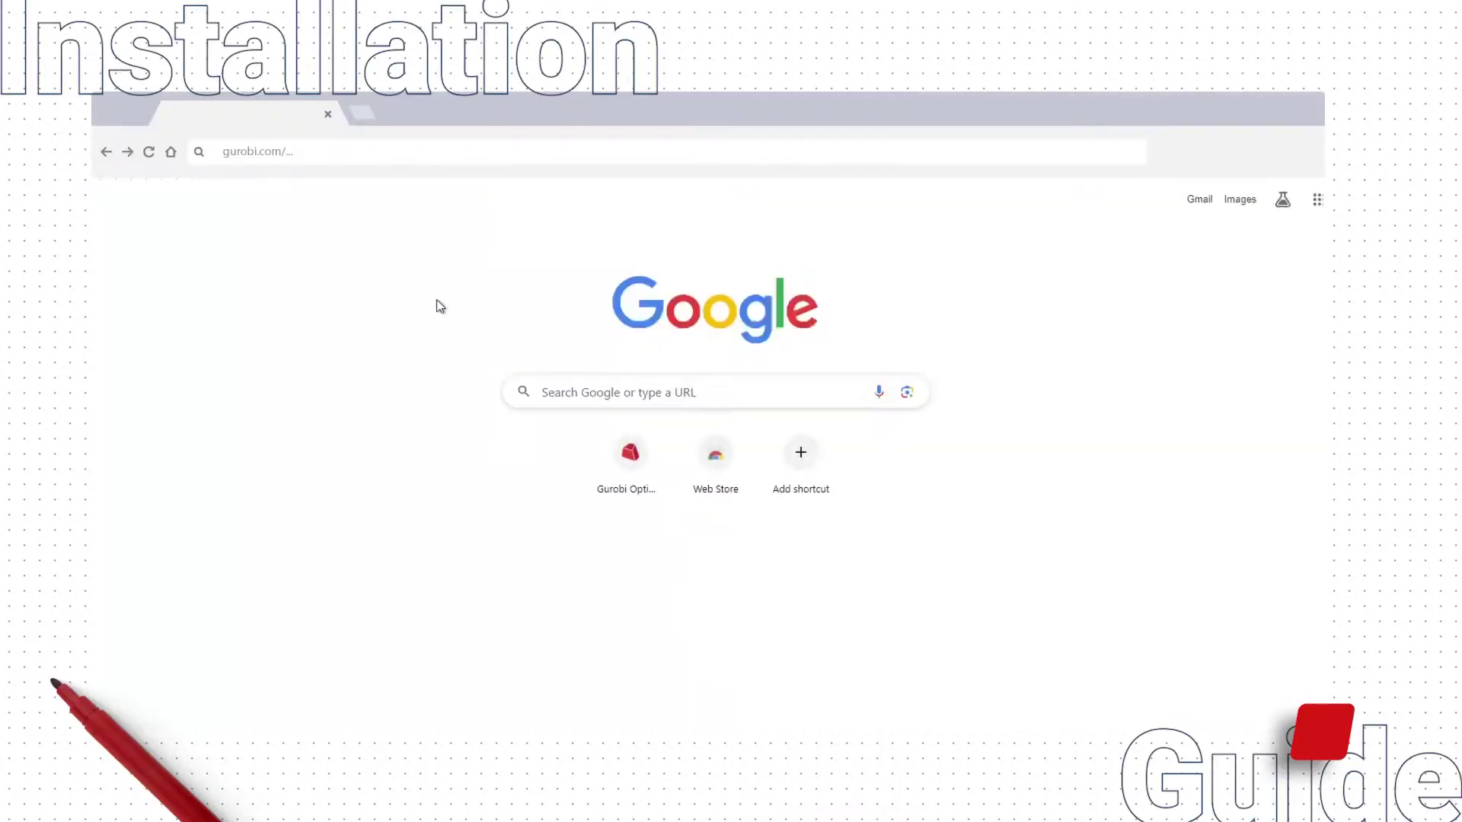
Step: Load gurobi.com in Chrome and bring up the Downloads & Licenses menu
type("gurobi.com/")
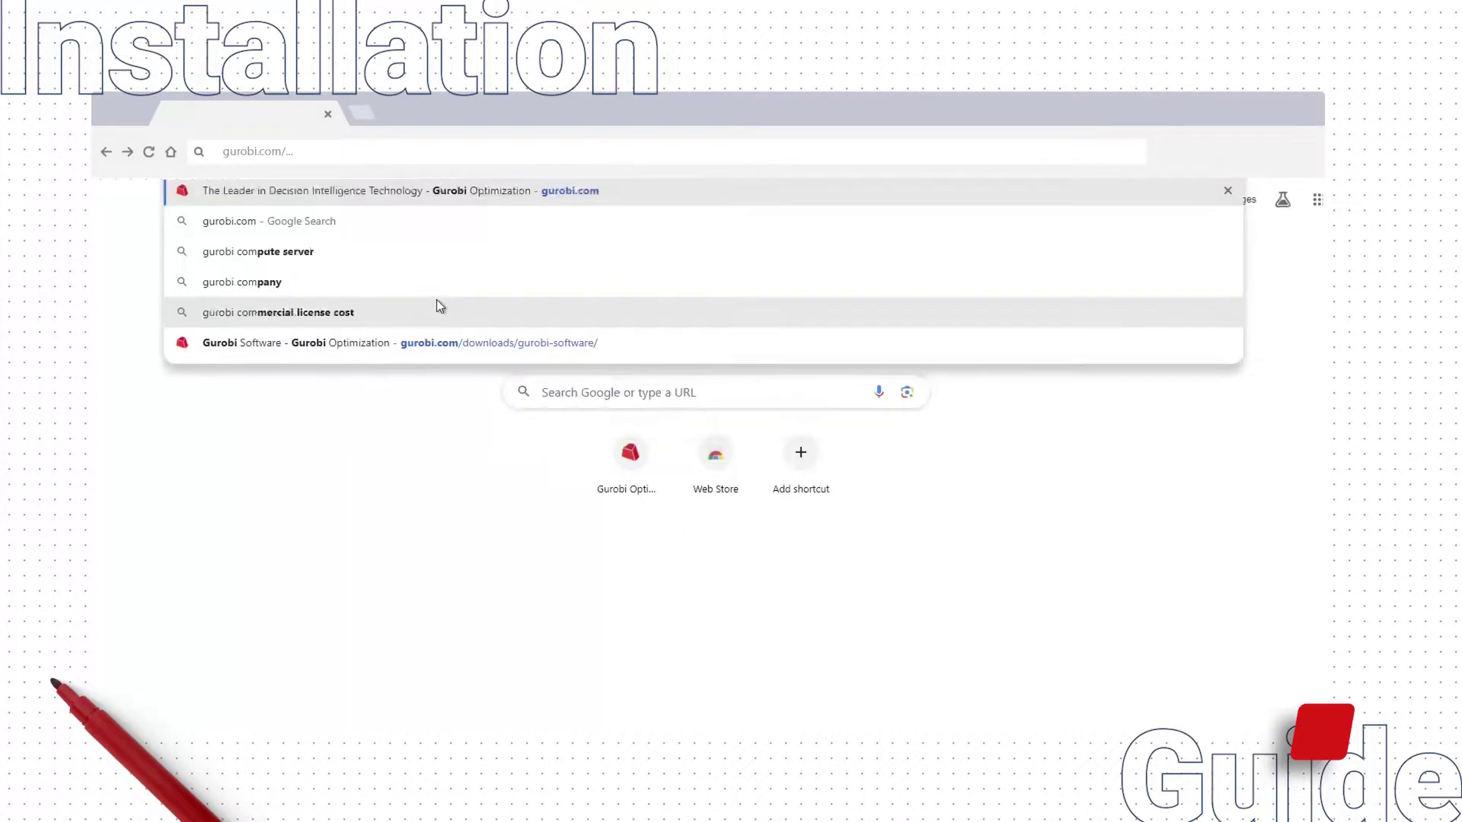
key("Return")
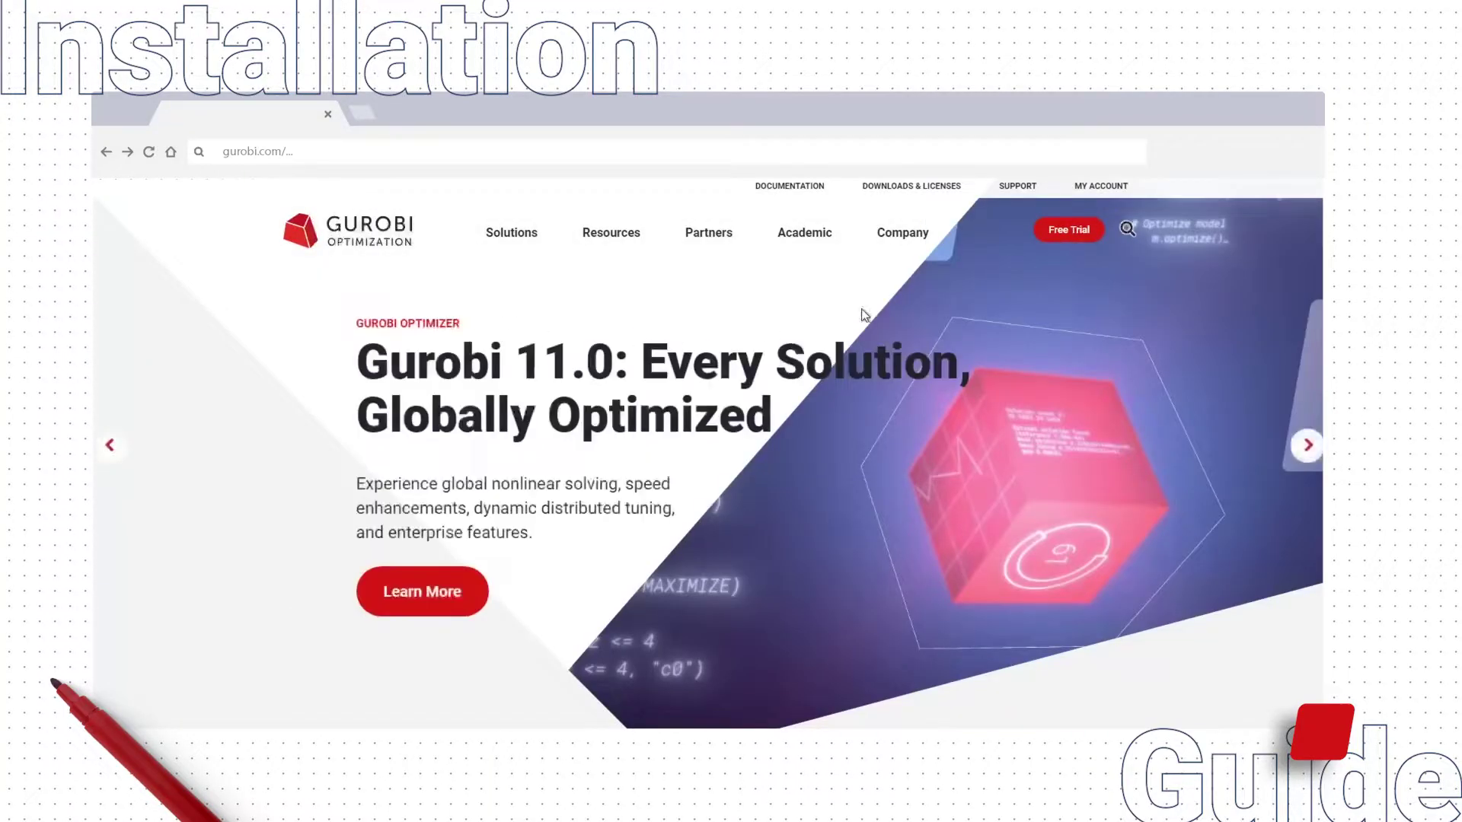
mouse_move(951, 194)
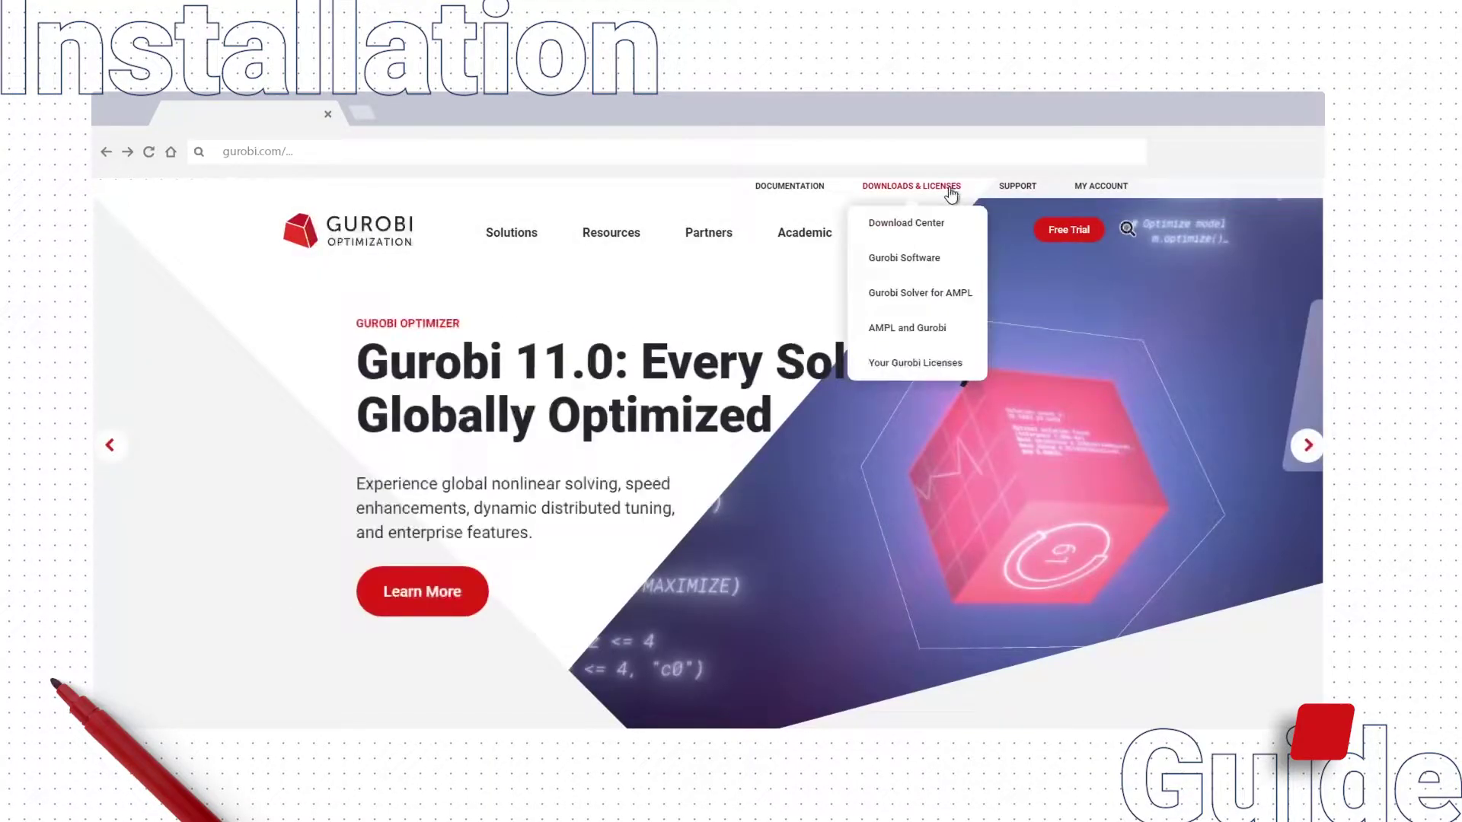
Step: Download Gurobi-11.0.0-win64.msi from the Current Versions list on the Gurobi Software page
left_click(947, 263)
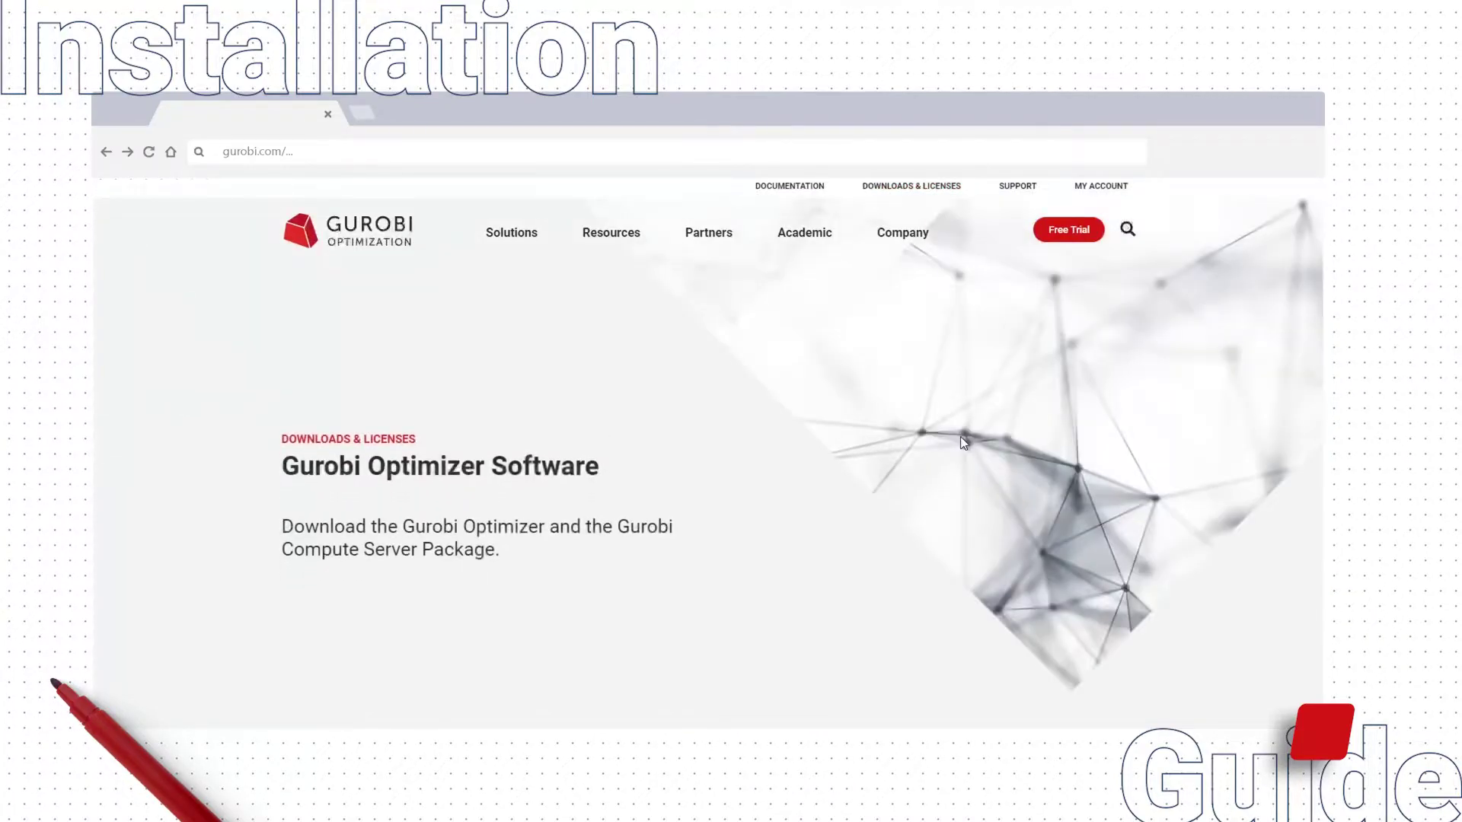
scroll(866, 468, "down", 5)
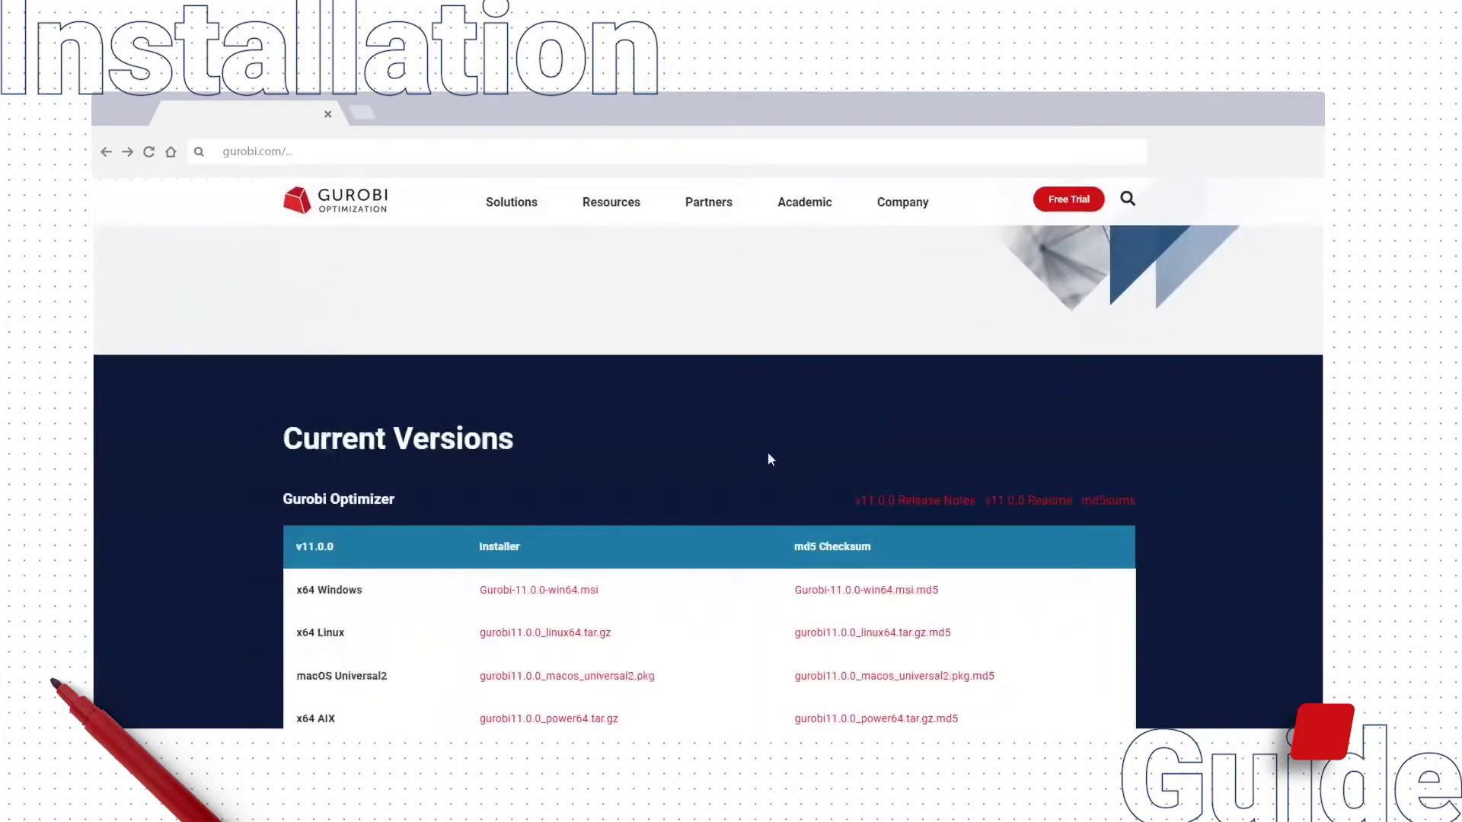
scroll(767, 453, "down", 1)
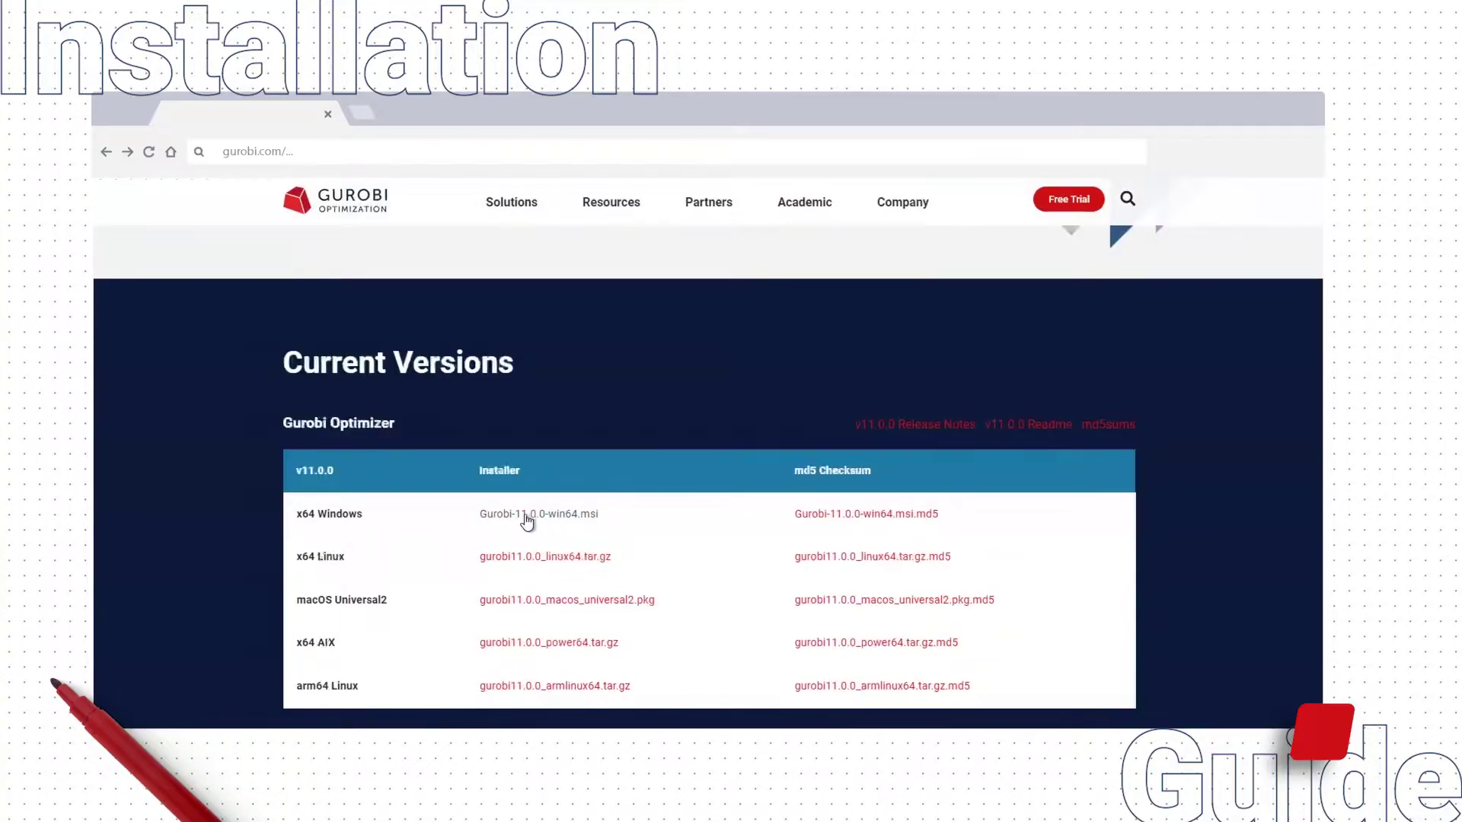
left_click(576, 517)
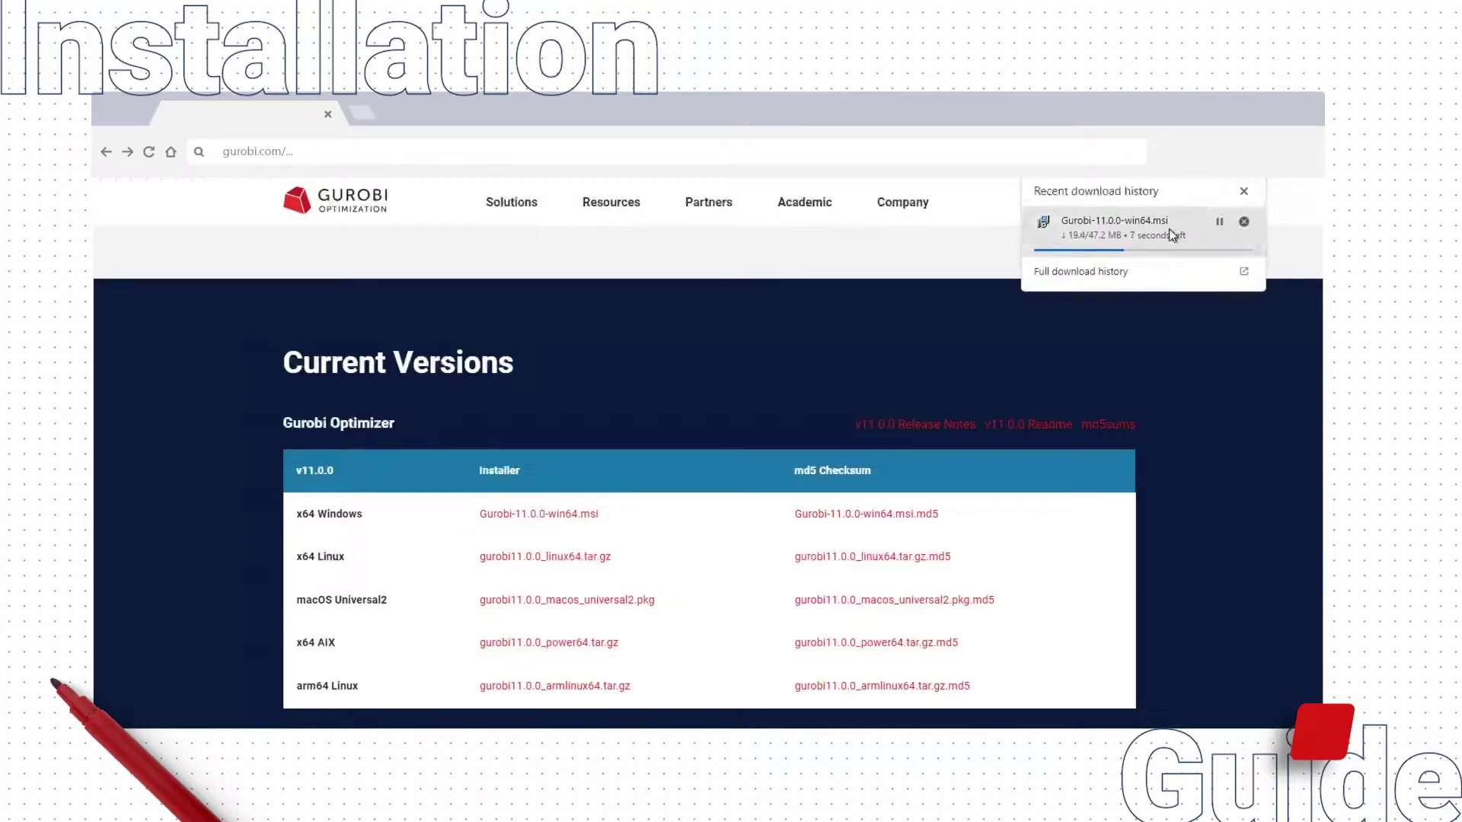
Step: Run the Gurobi 11.0.0 installer, accept the licence, keep C:\gurobi1100\ and approve installation
left_click(1170, 221)
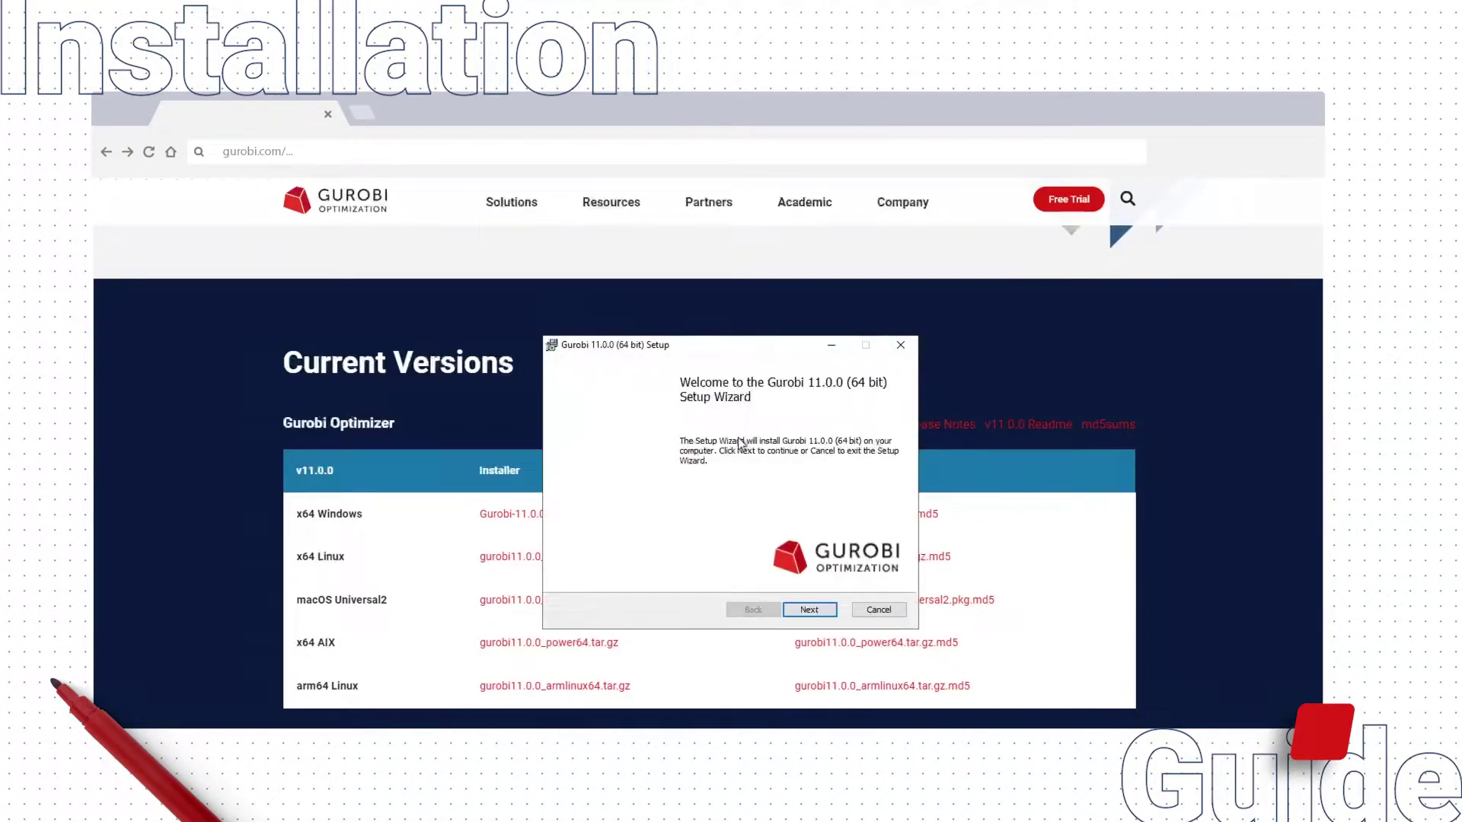
left_click(811, 610)
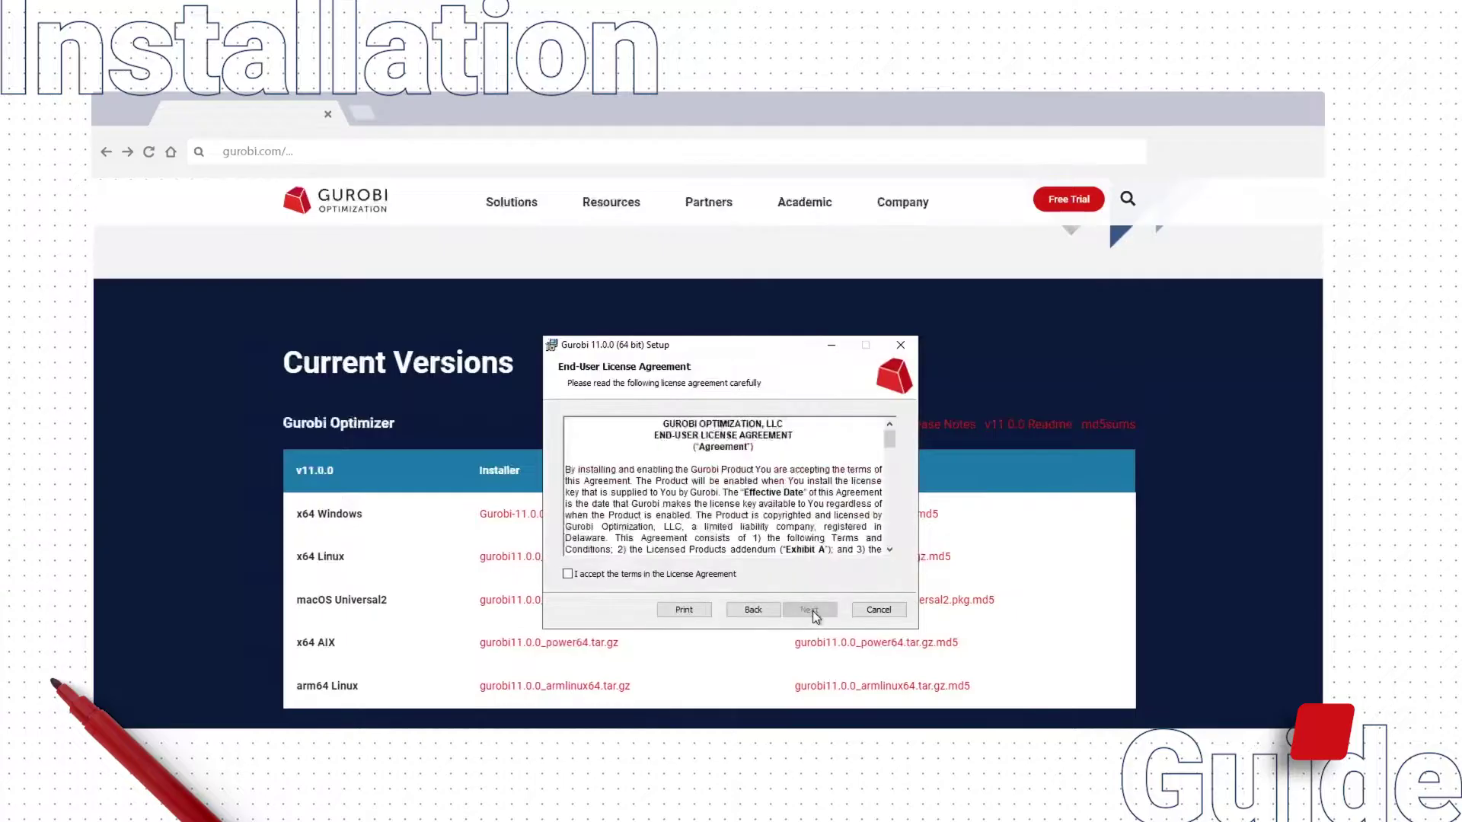
left_click(567, 573)
left_click(808, 610)
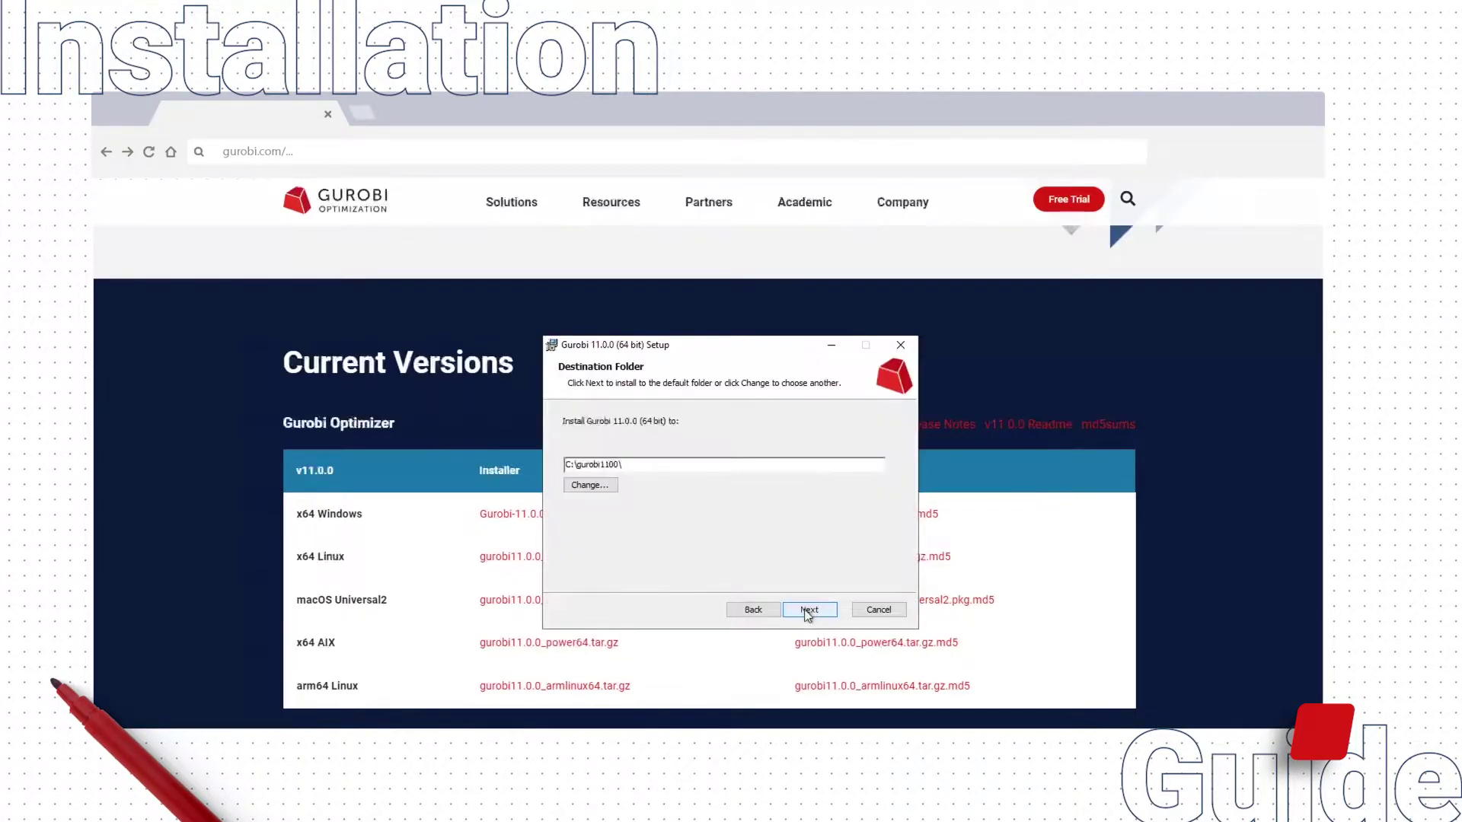
left_click(809, 610)
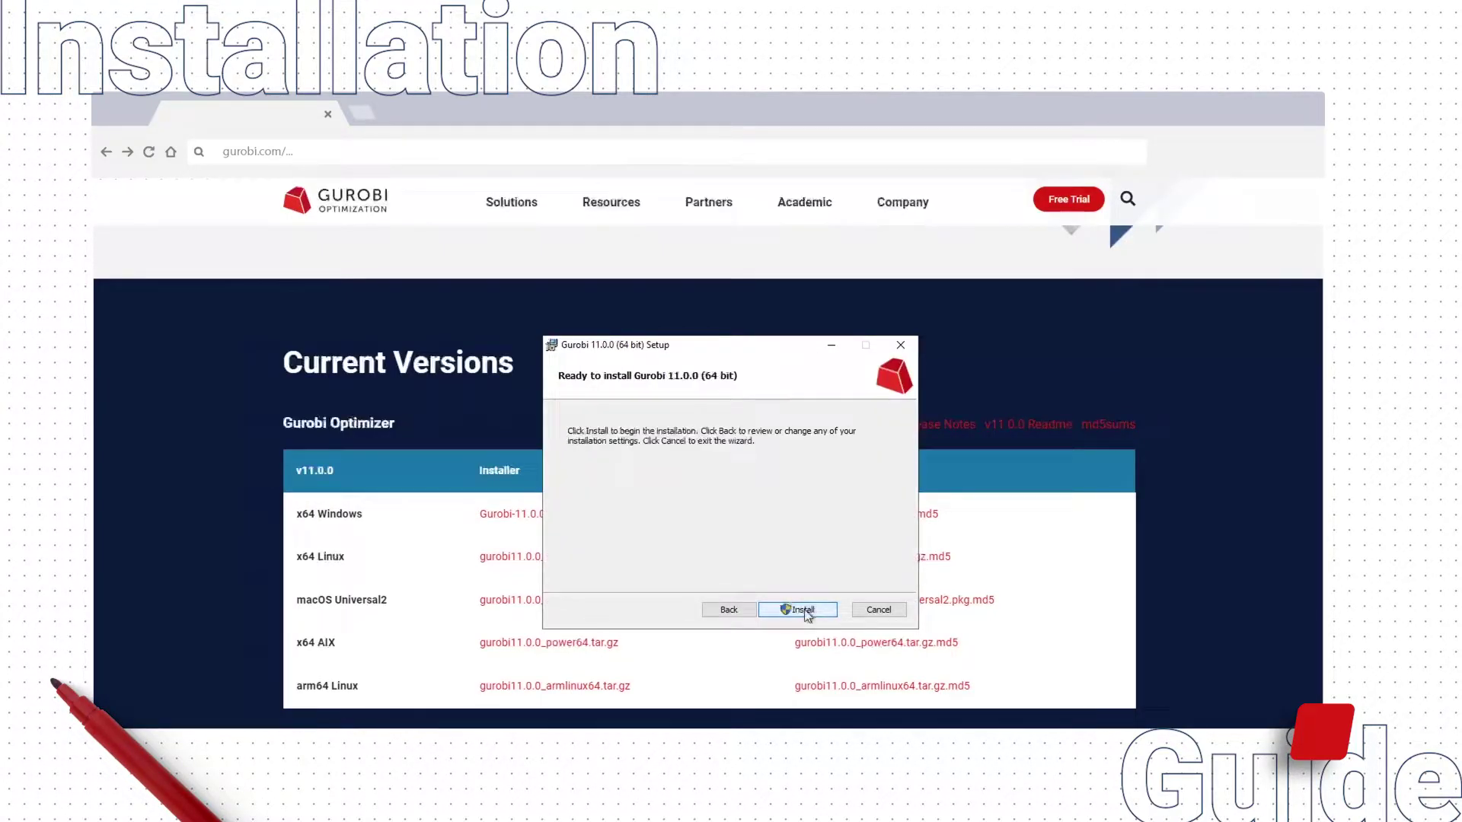
left_click(805, 612)
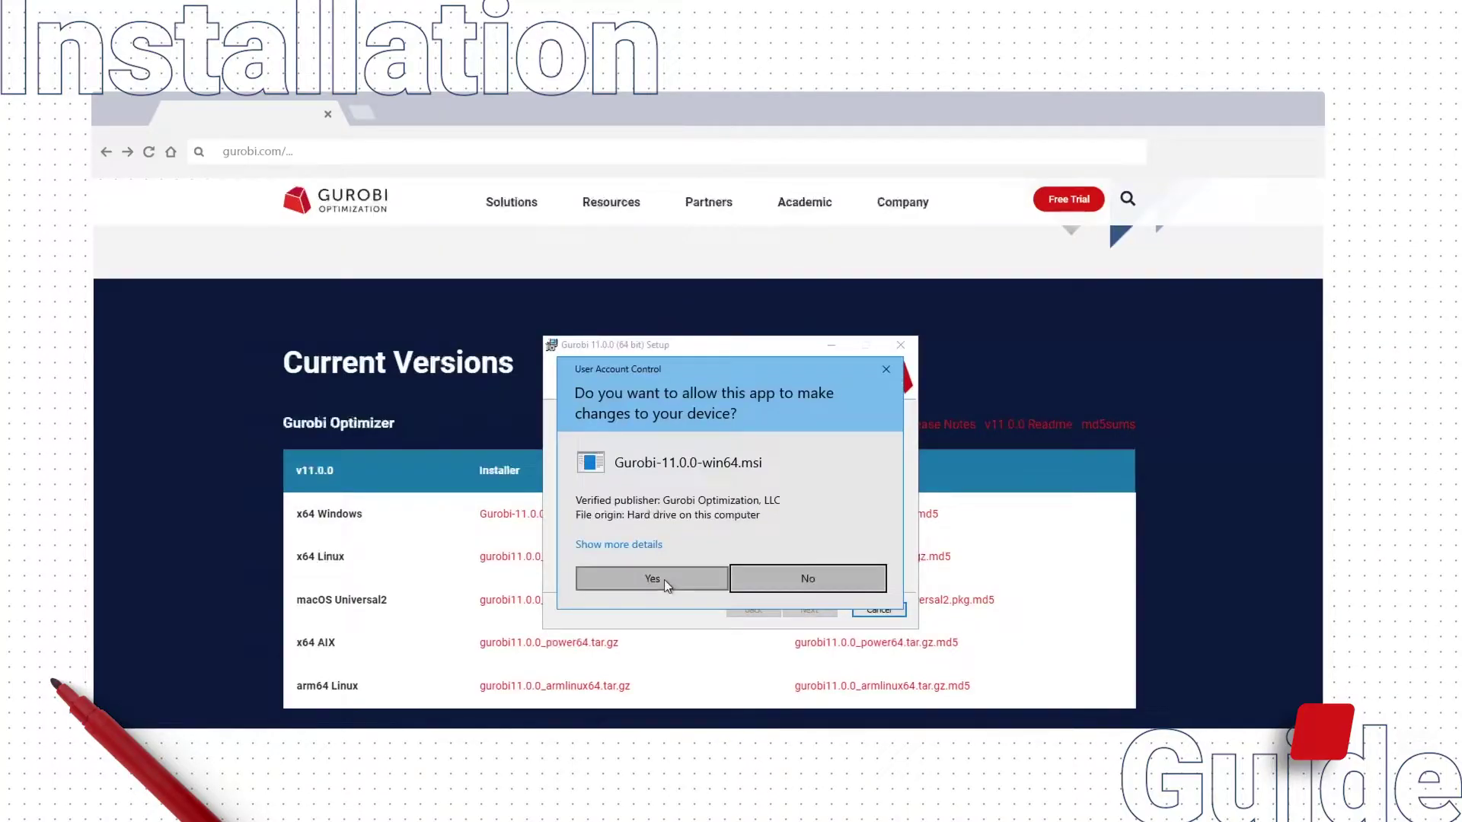
left_click(653, 578)
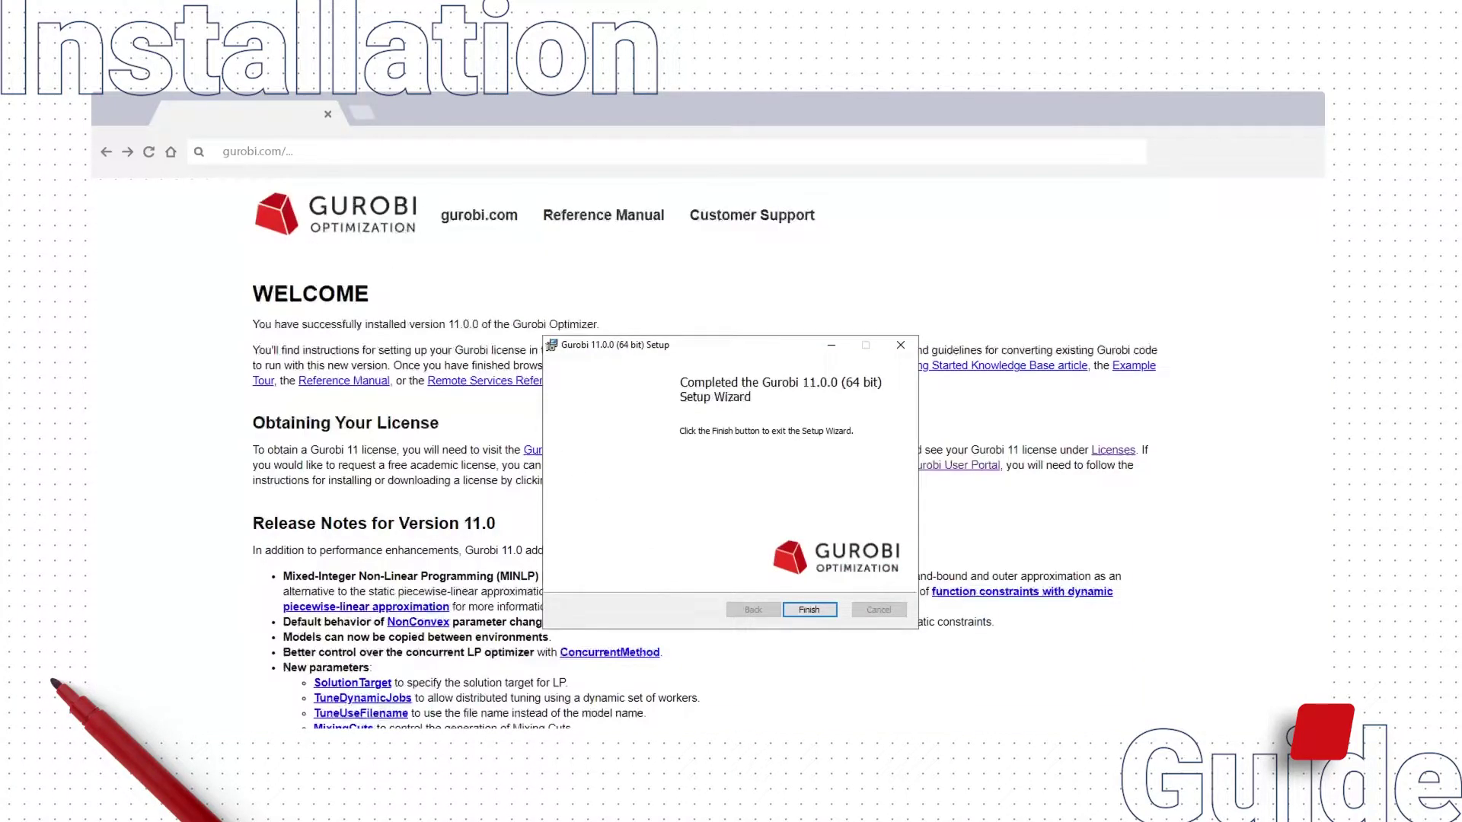
Step: Finish the Gurobi setup wizard and decline restarting the computer
left_click(809, 610)
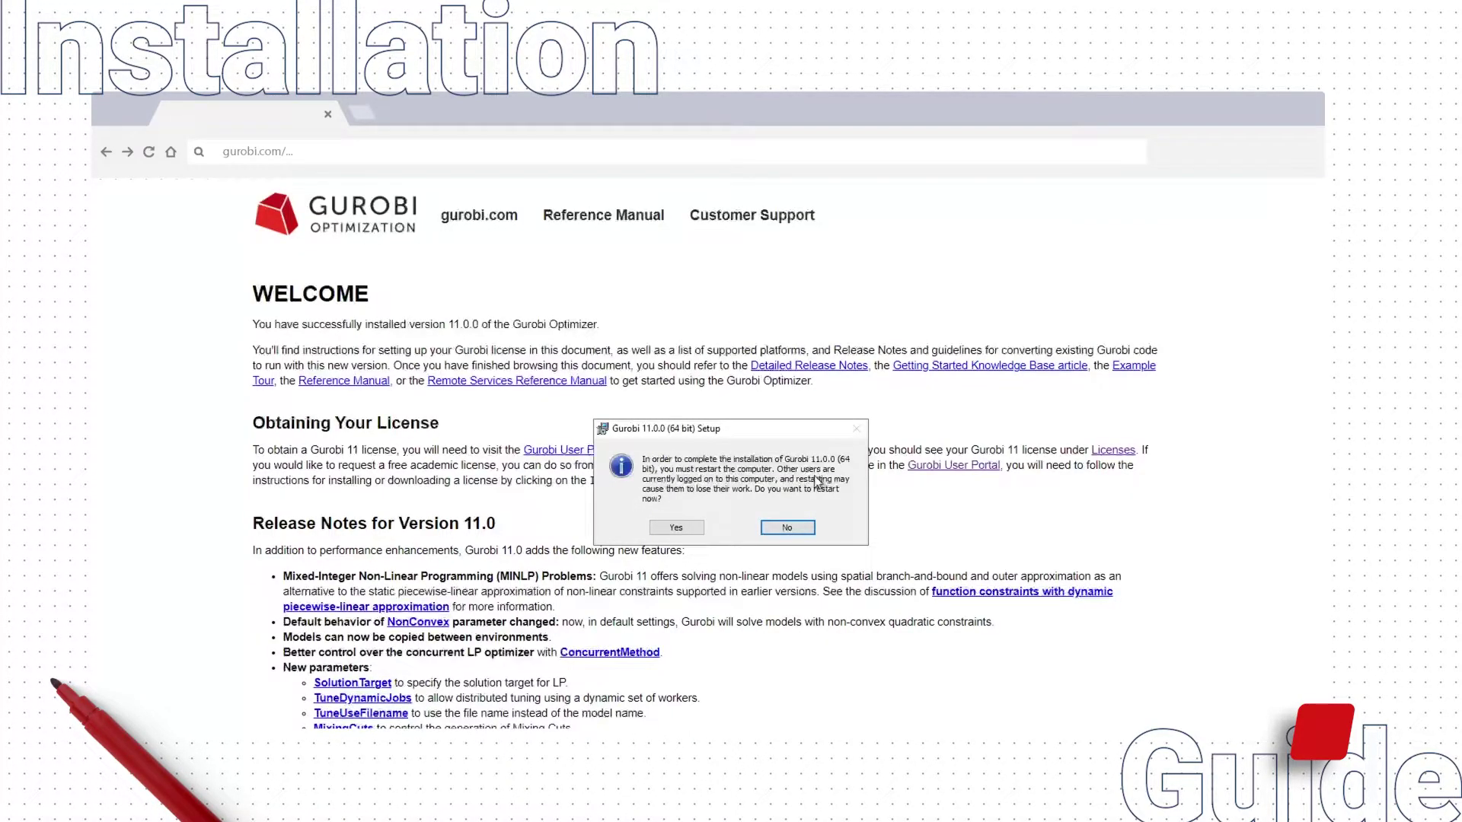
left_click(788, 528)
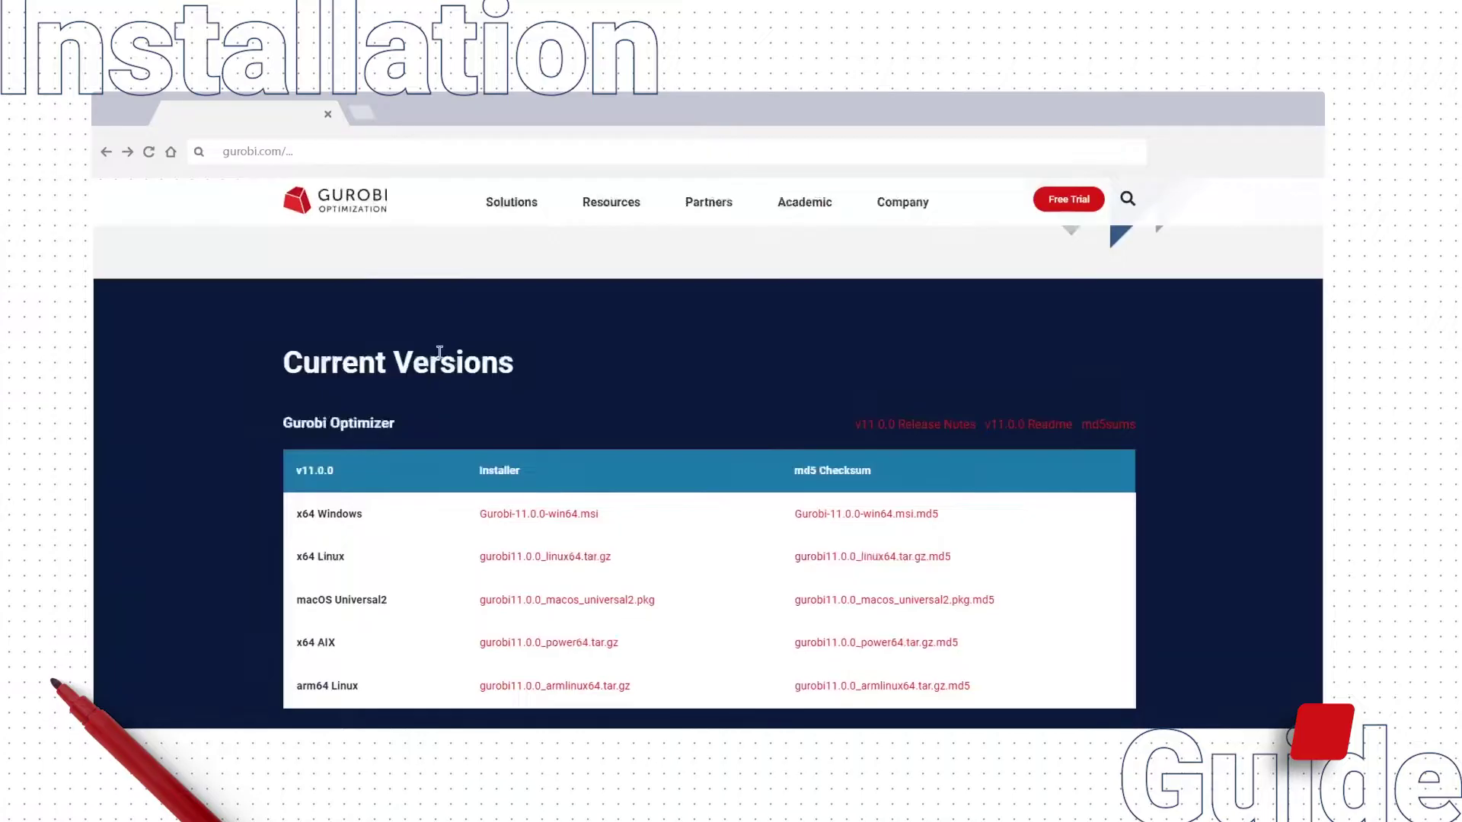
Step: Return to the Gurobi home page and go to the MY ACCOUNT user portal
left_click(340, 204)
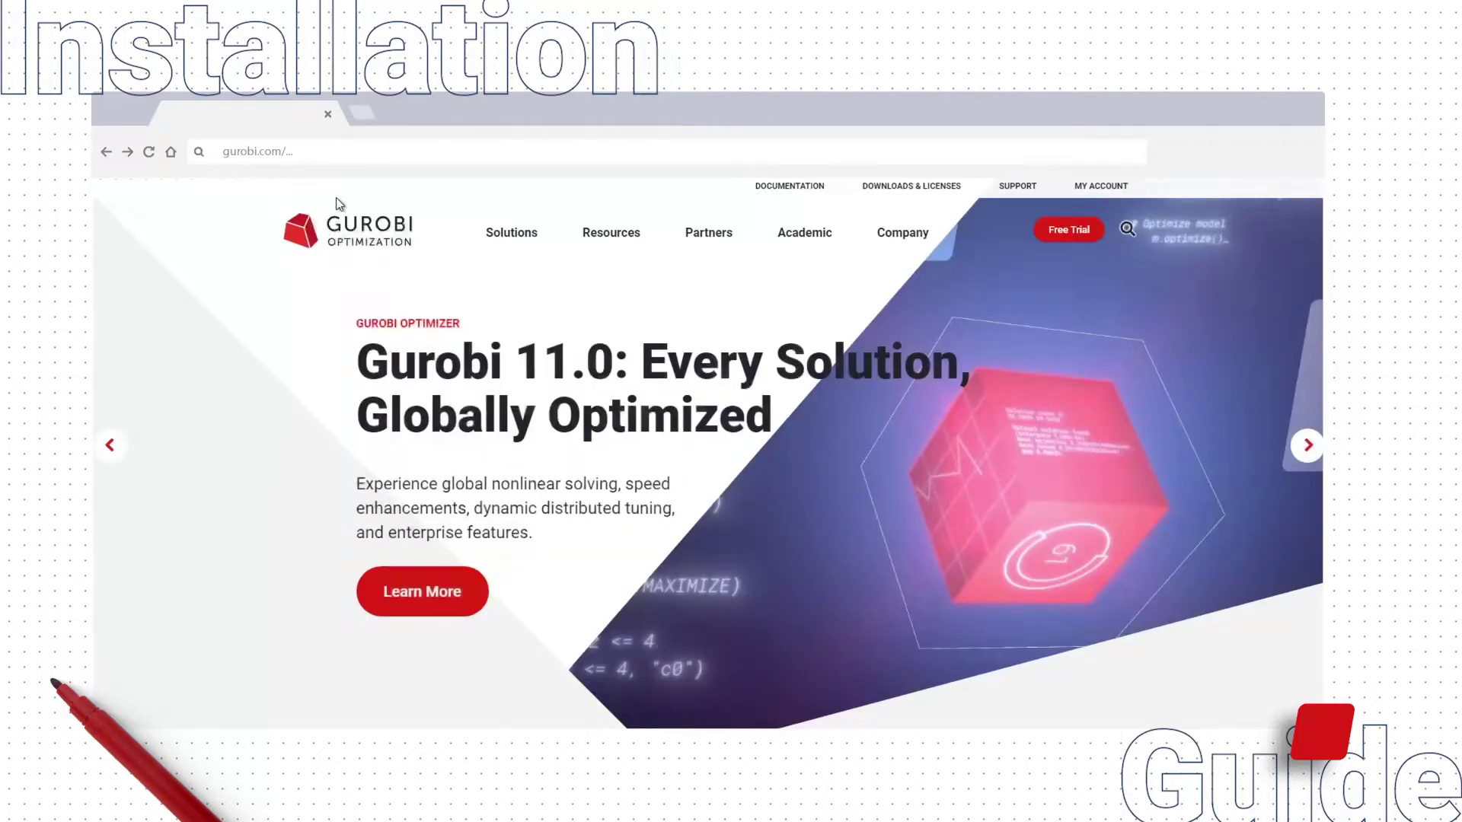
mouse_move(809, 239)
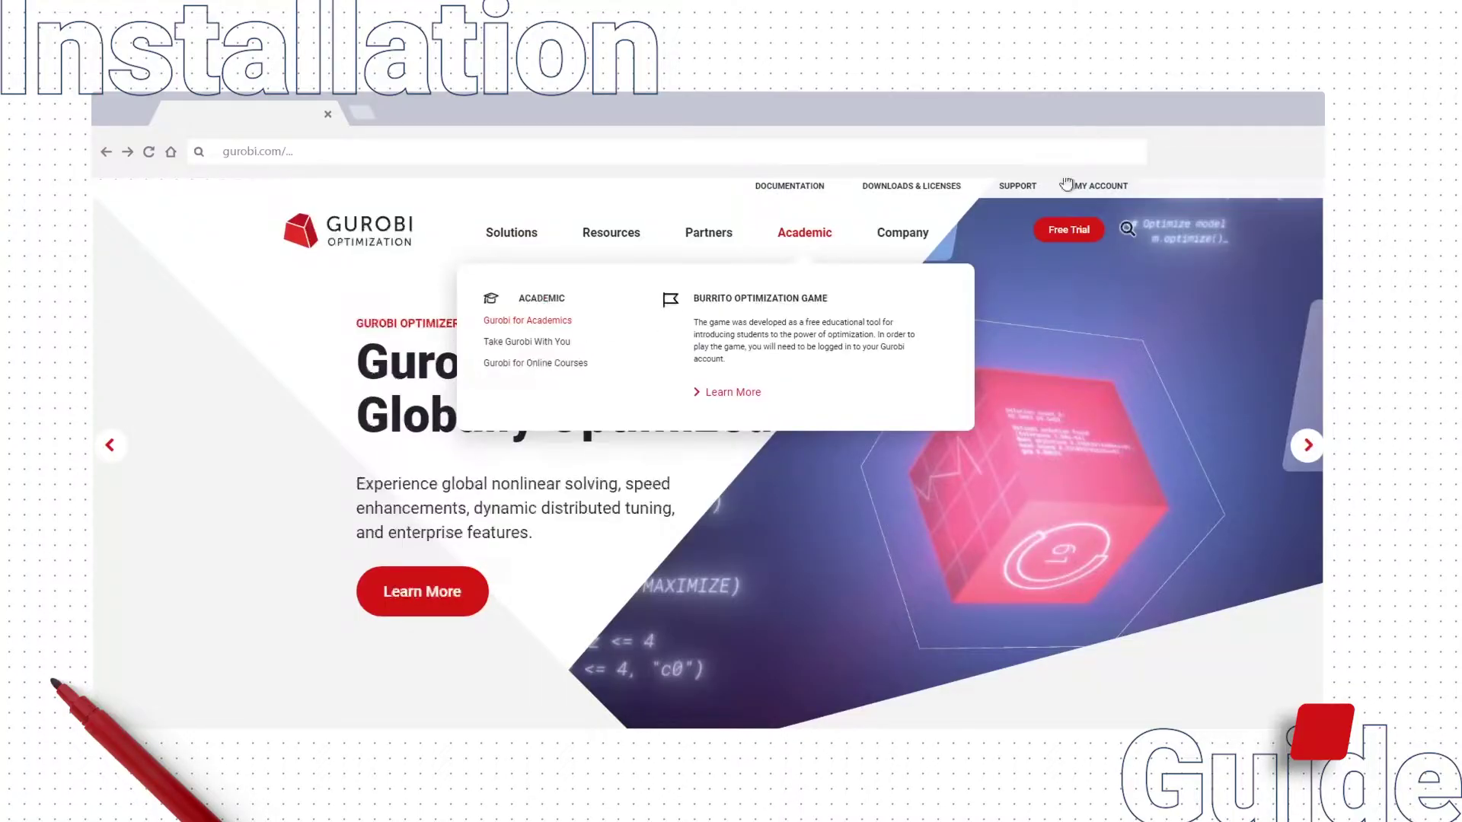
left_click(1105, 189)
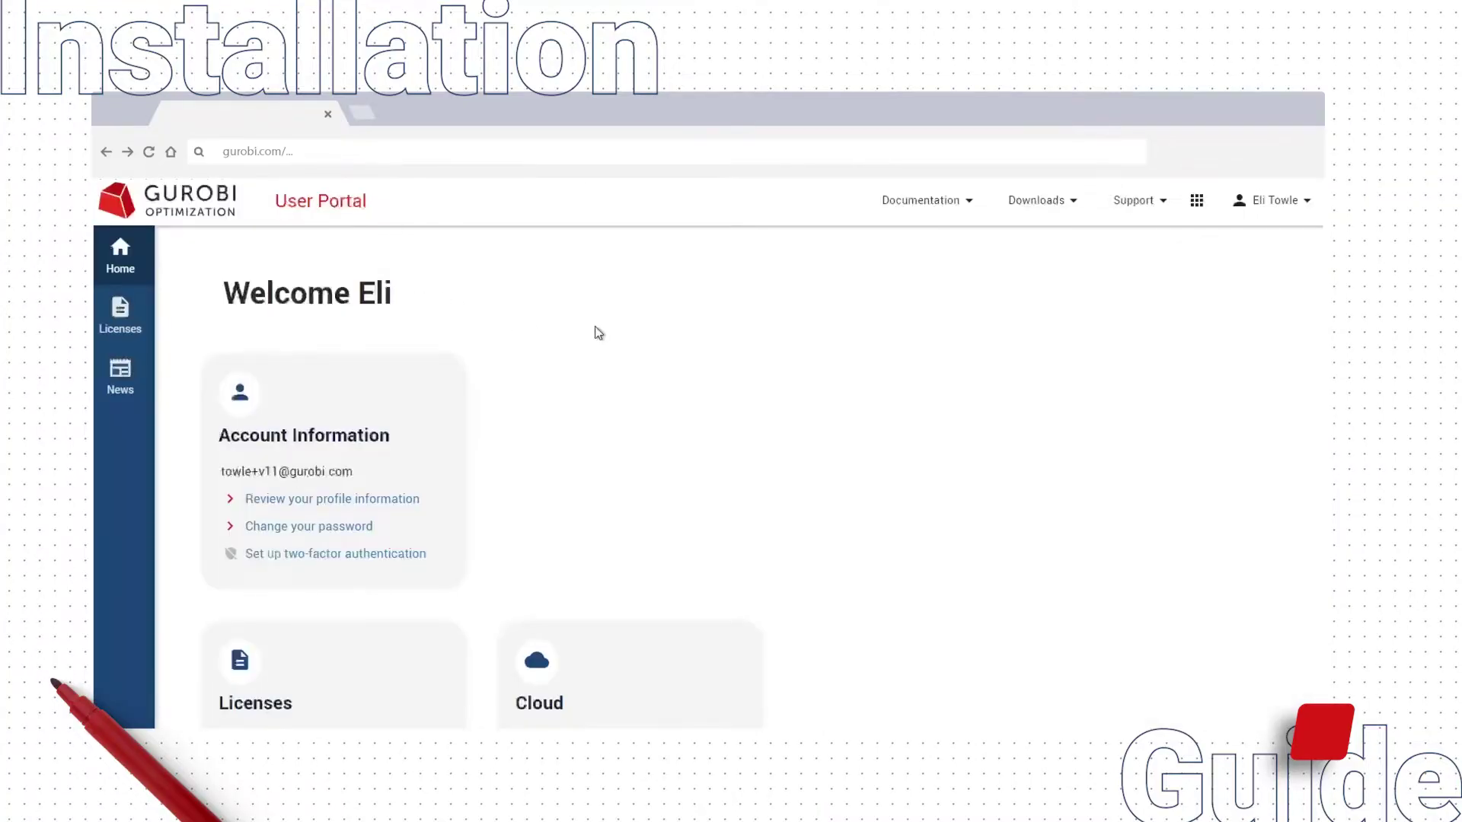
Step: Copy the license's grbgetkey command from the Licenses install instructions, then search for Command Prompt
left_click(129, 324)
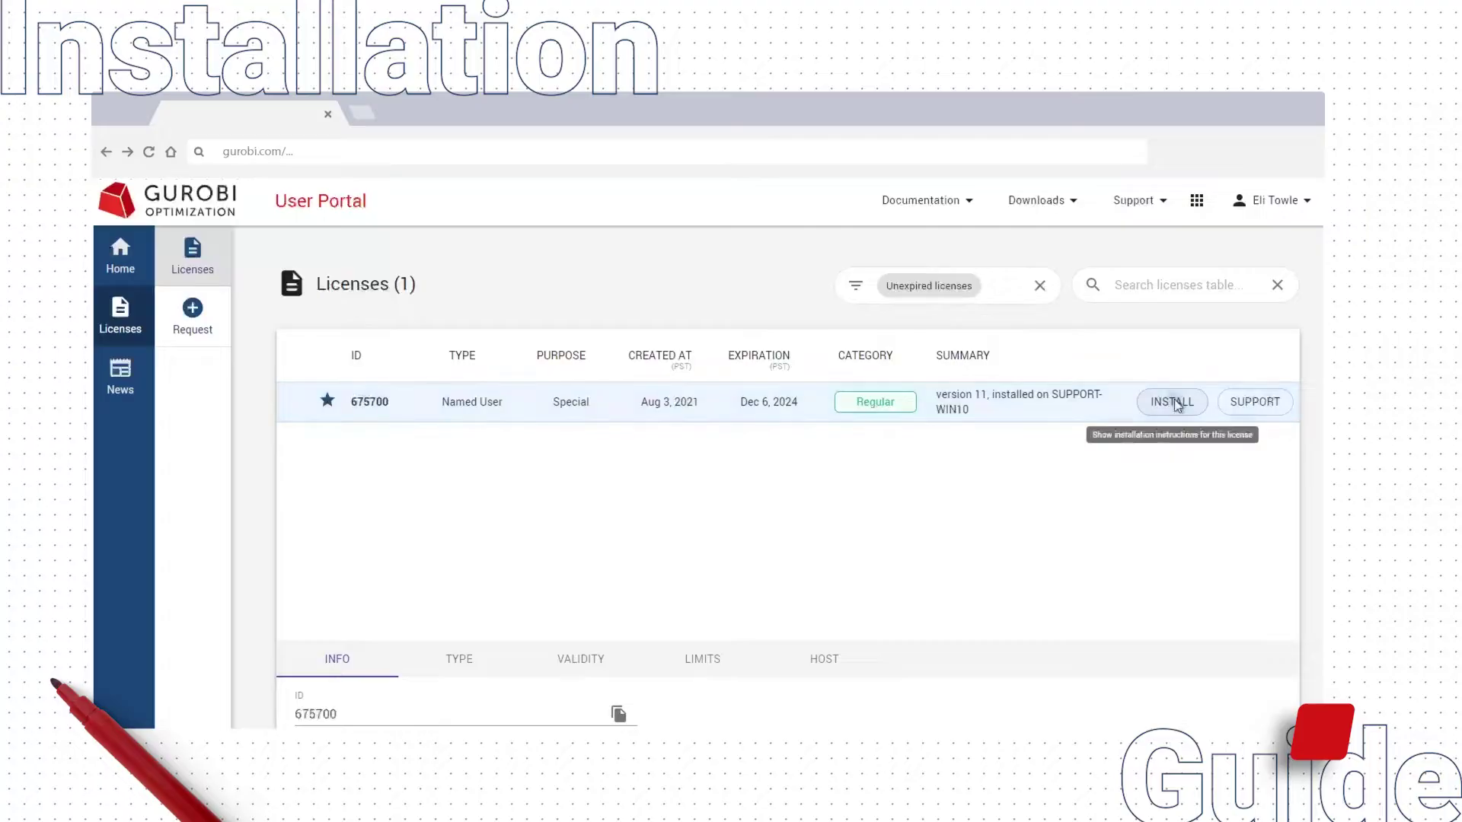
left_click(1176, 404)
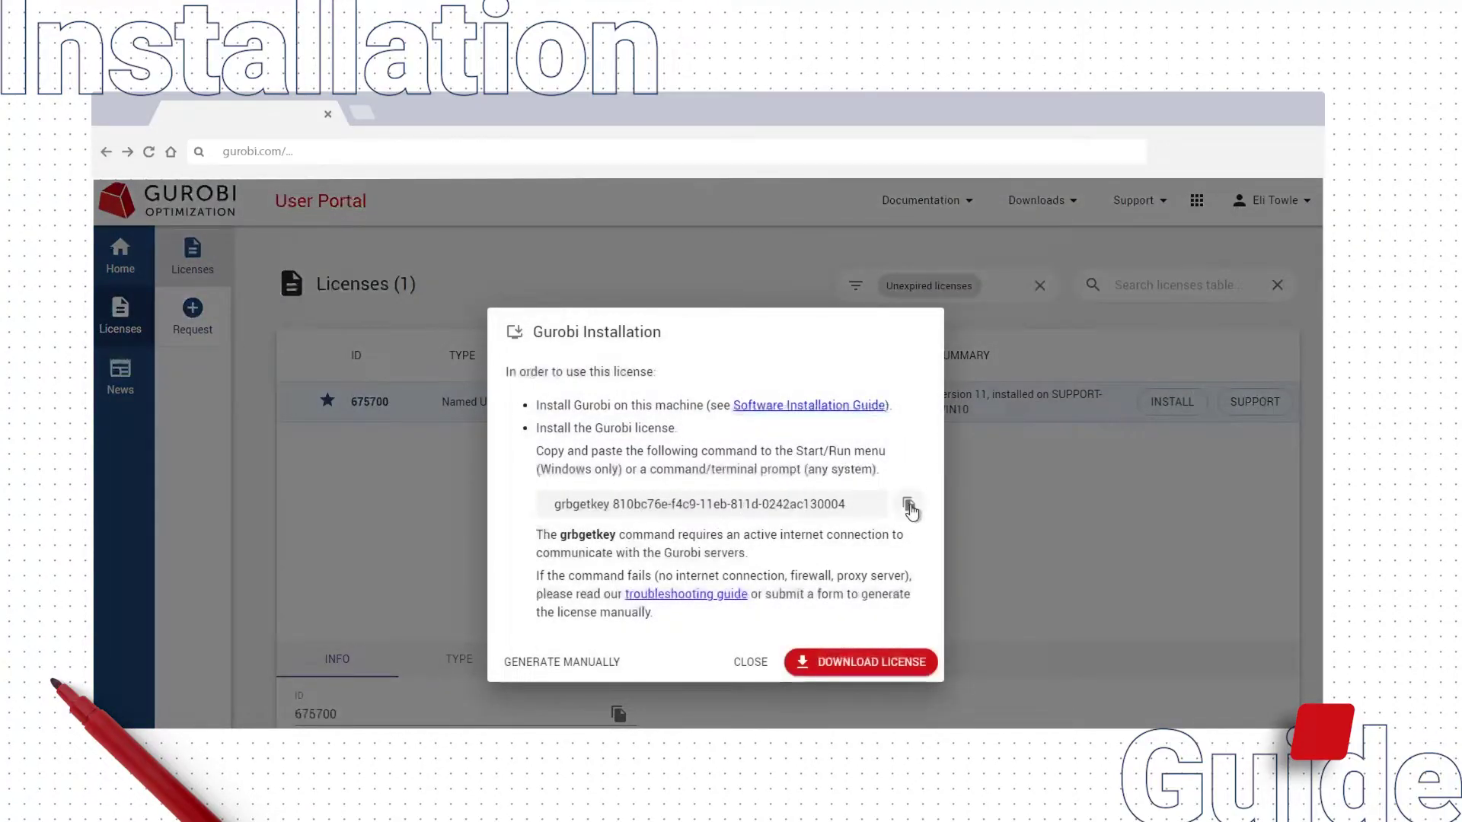
left_click(909, 505)
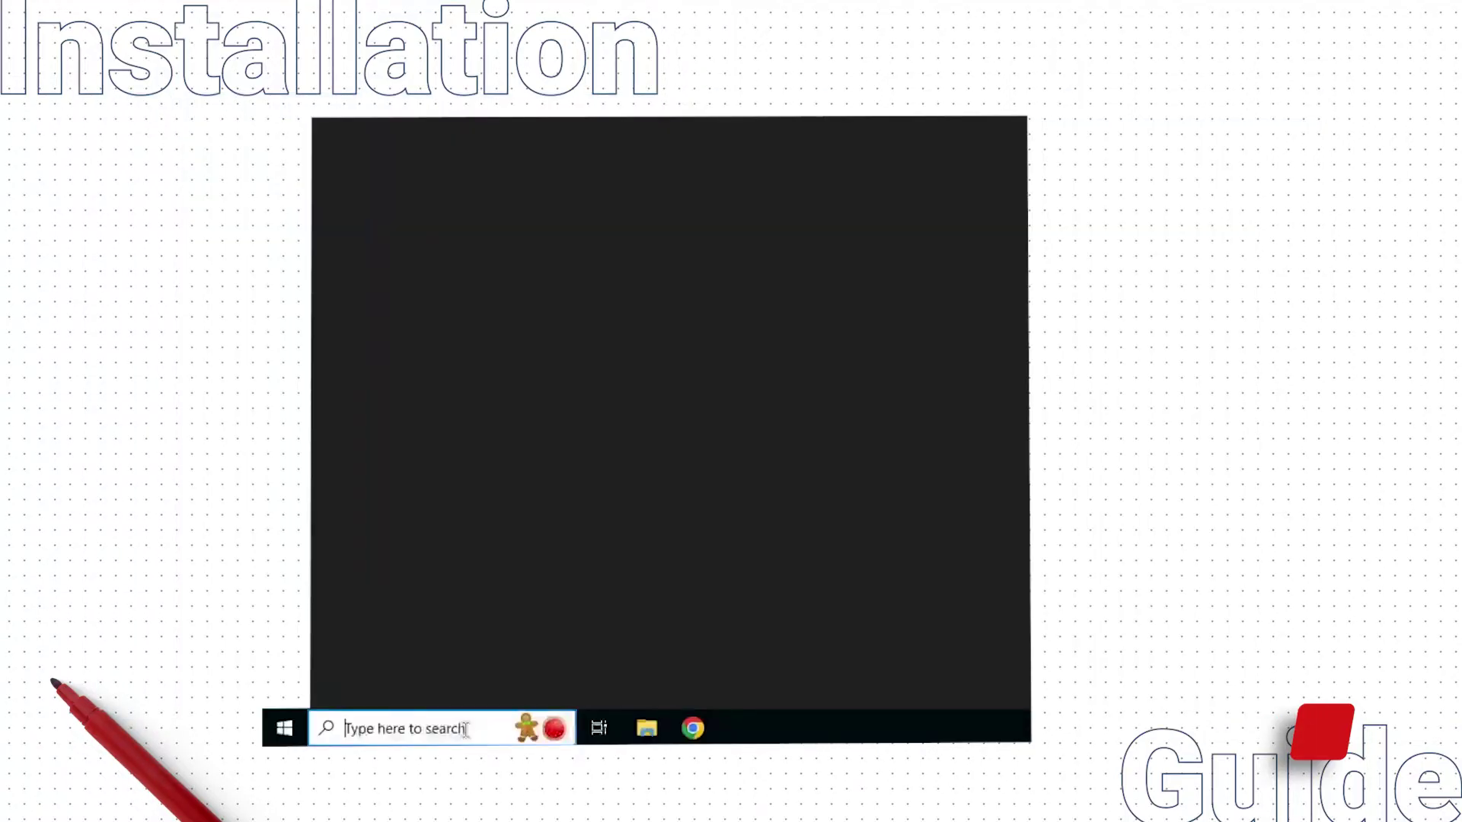
type("md")
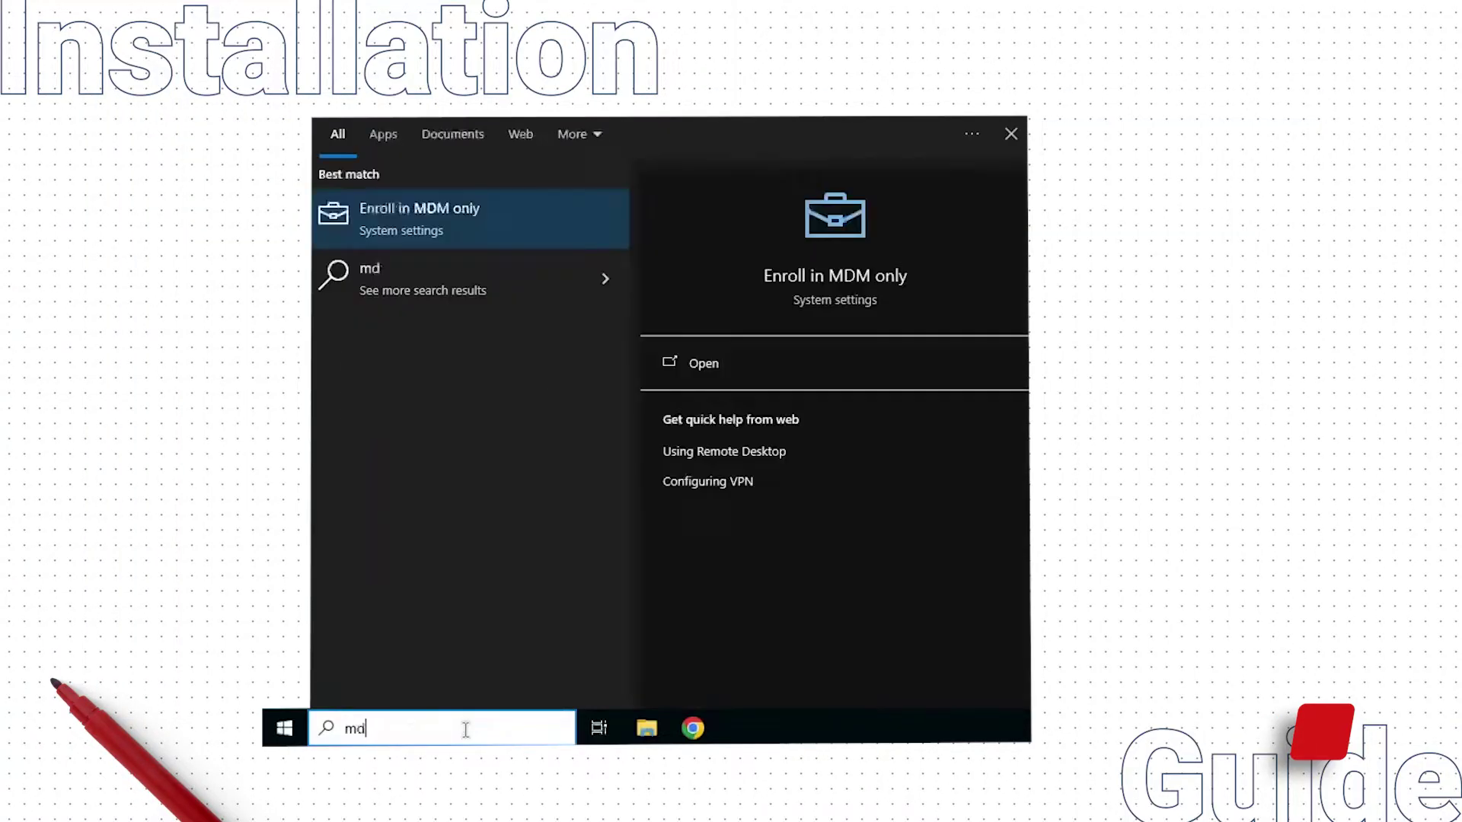
key("BackSpace")
key("BackSpace")
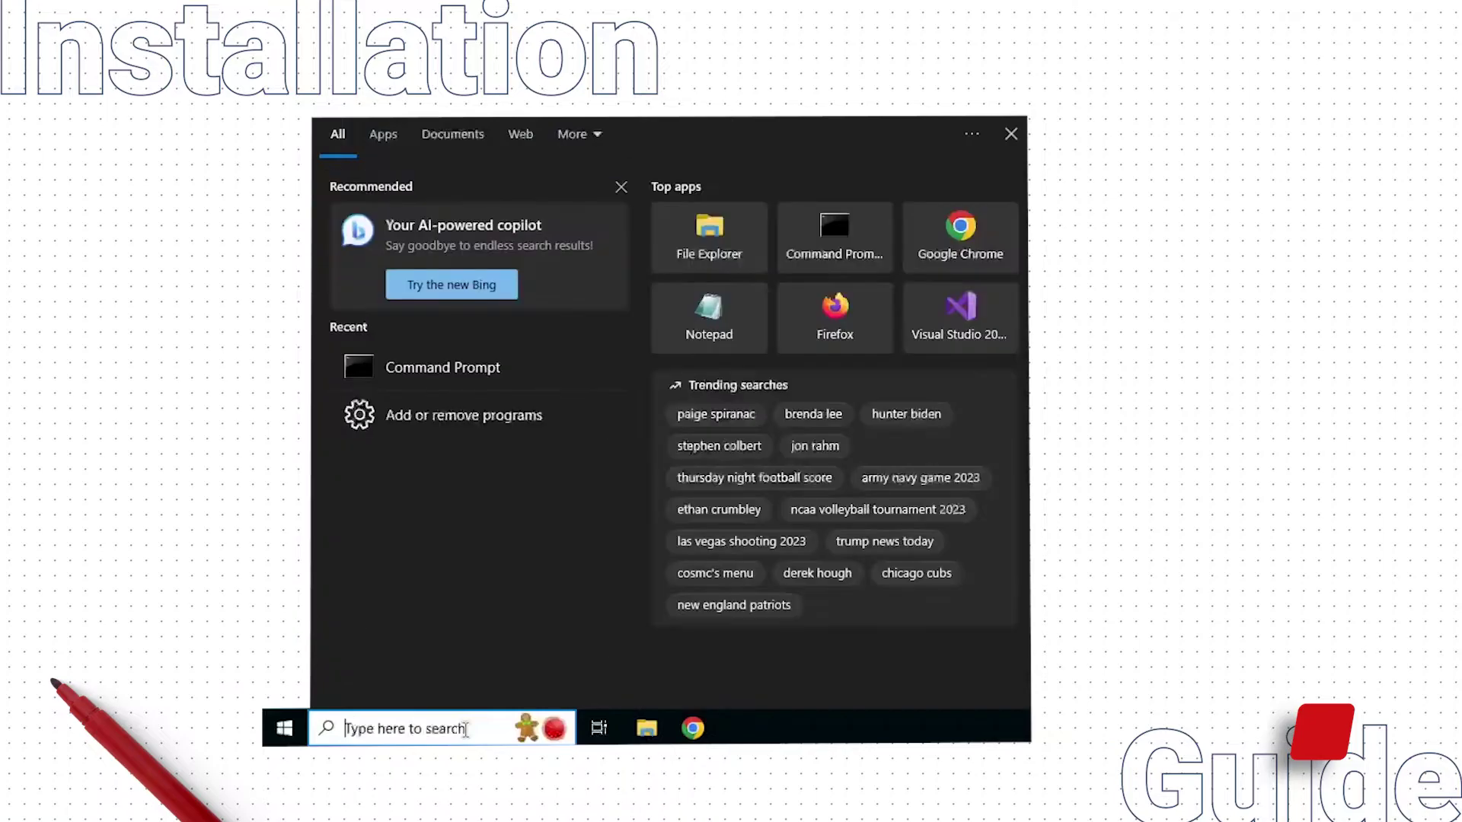
Step: In a new Command Prompt, run the pasted grbgetkey command and save gurobi.lic to the default folder
type("cmd")
key("Return")
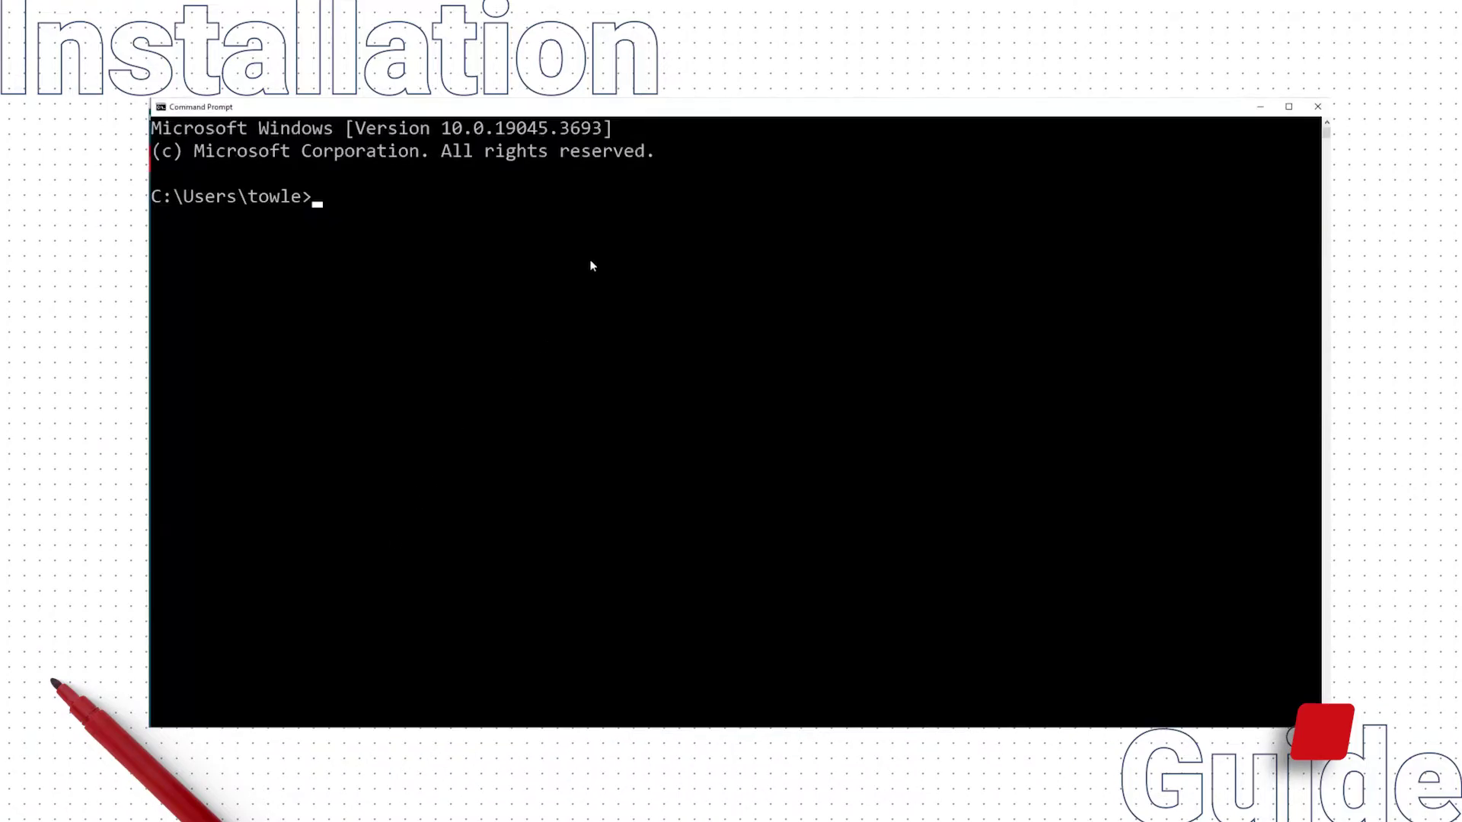
key("ctrl+v")
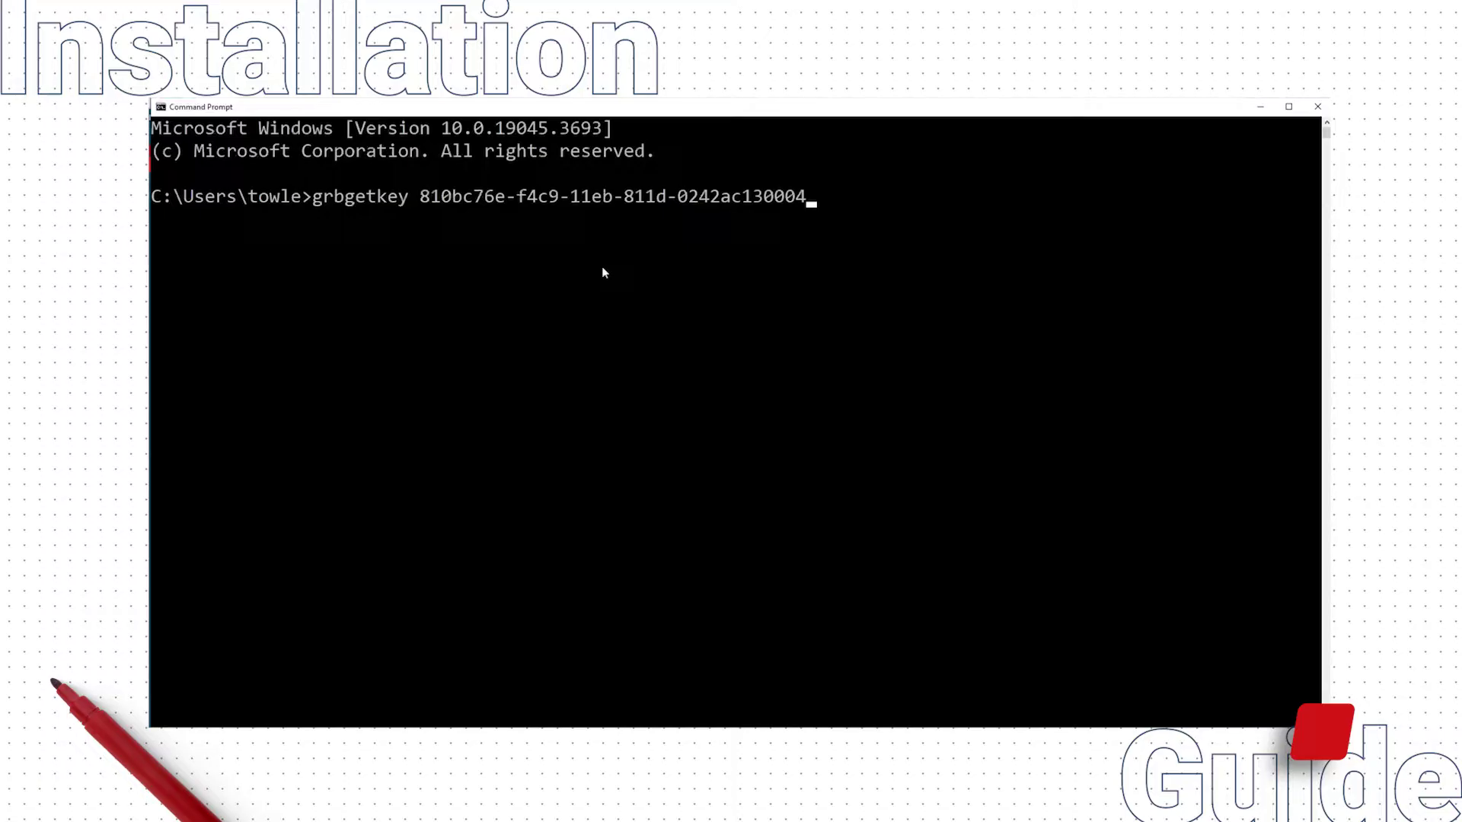
key("Return")
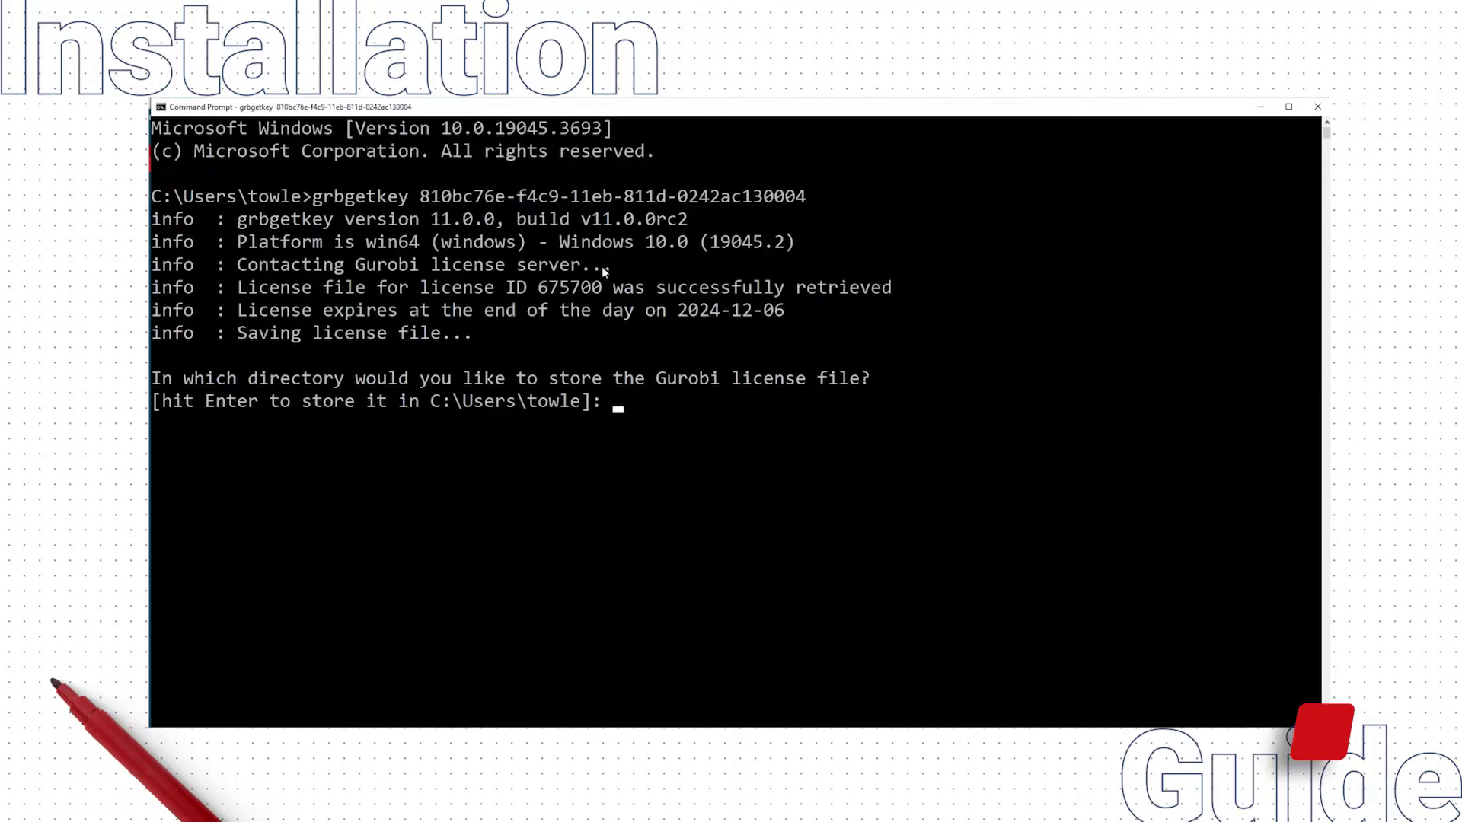
key("Return")
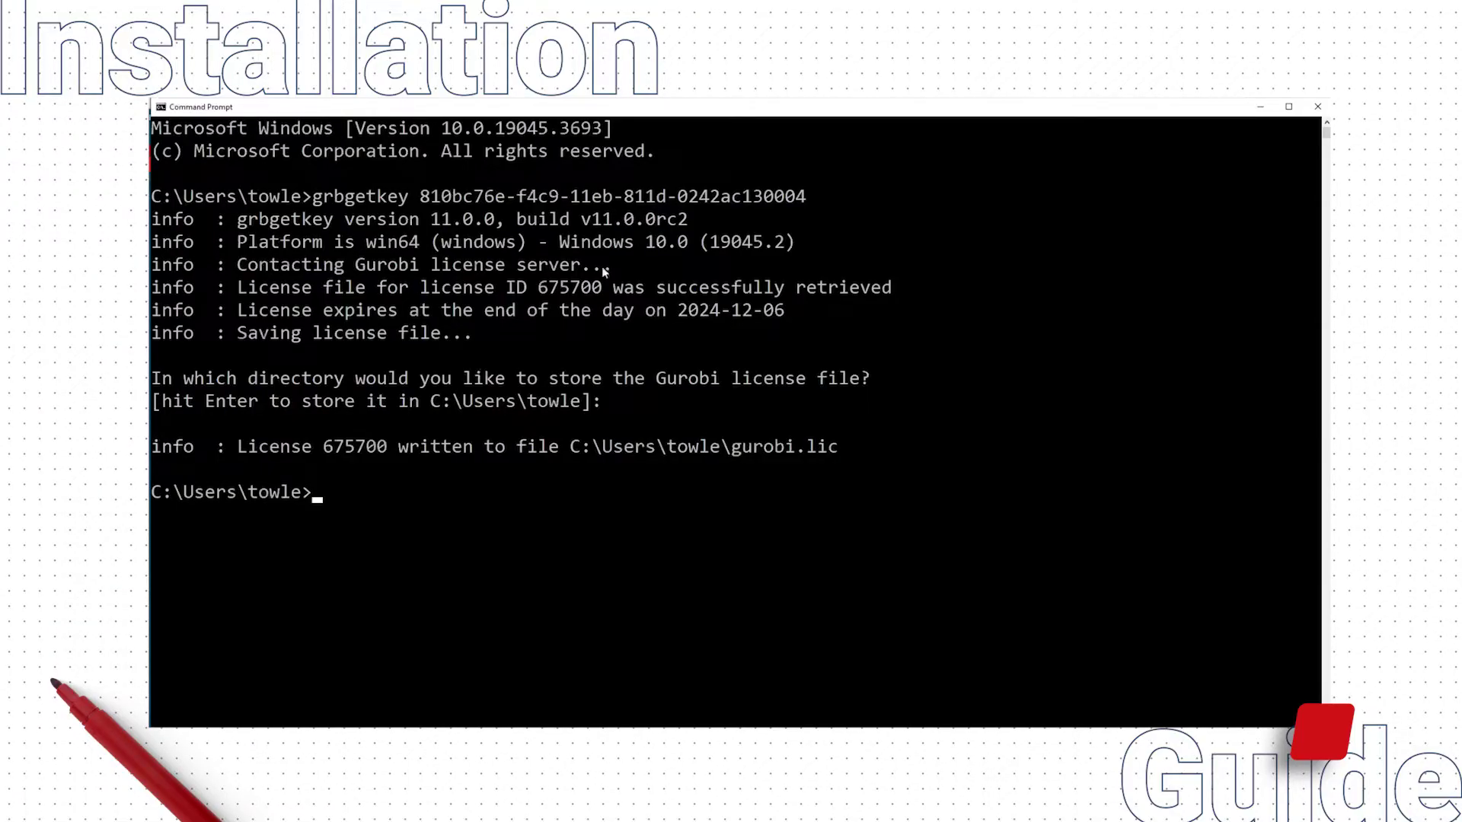
Step: Run gurobi_cl, then solve C:\gurobi1100\win64\examples\data\afiro.mps to objective -4.647531429e+02
type("gurobi_cl")
key("Return")
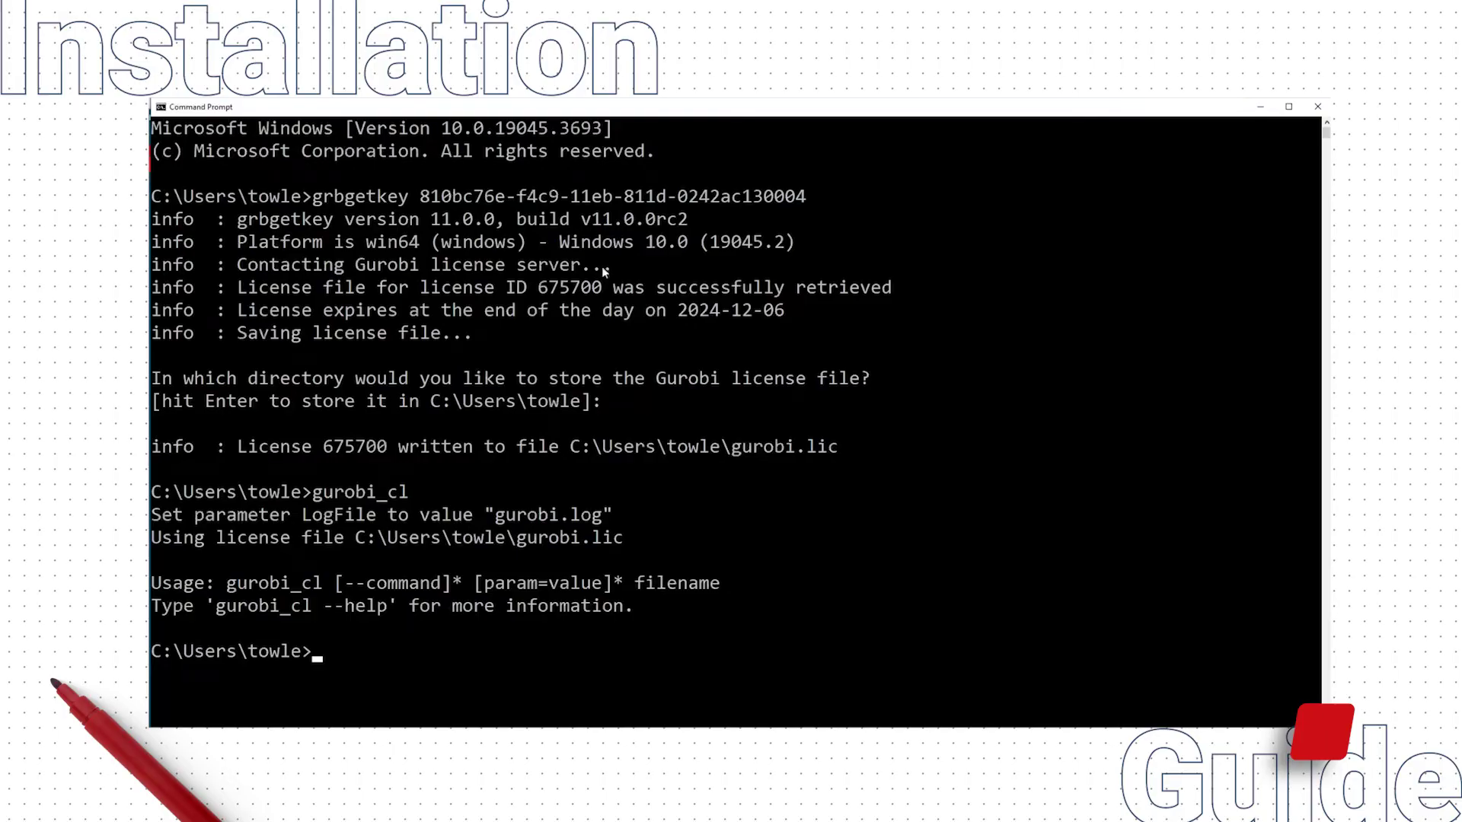
type("gurobi_cl C:\\")
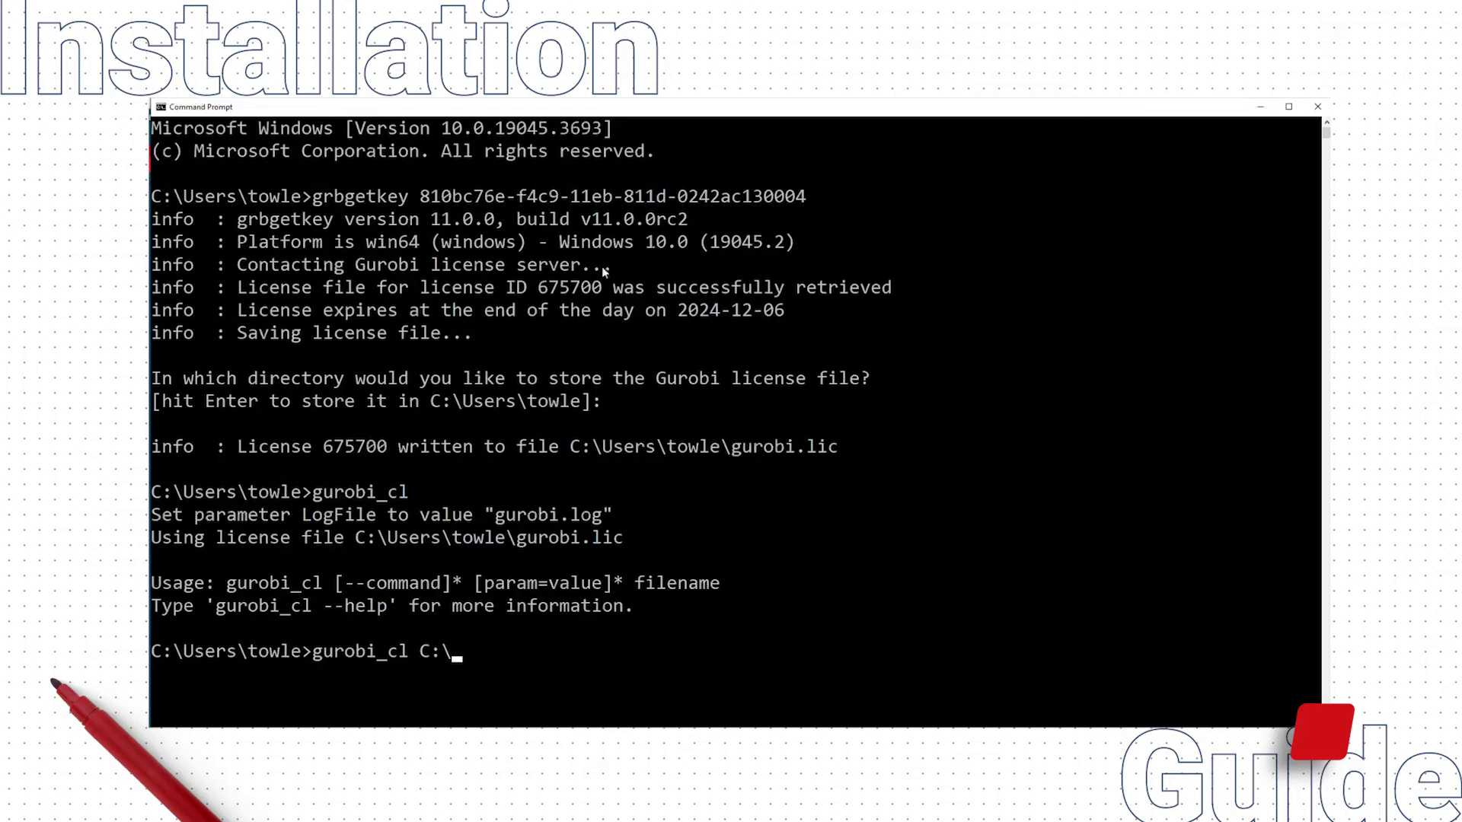
type("gurobi1100\\win64\\examples\\data\\afiro.mps")
key("Return")
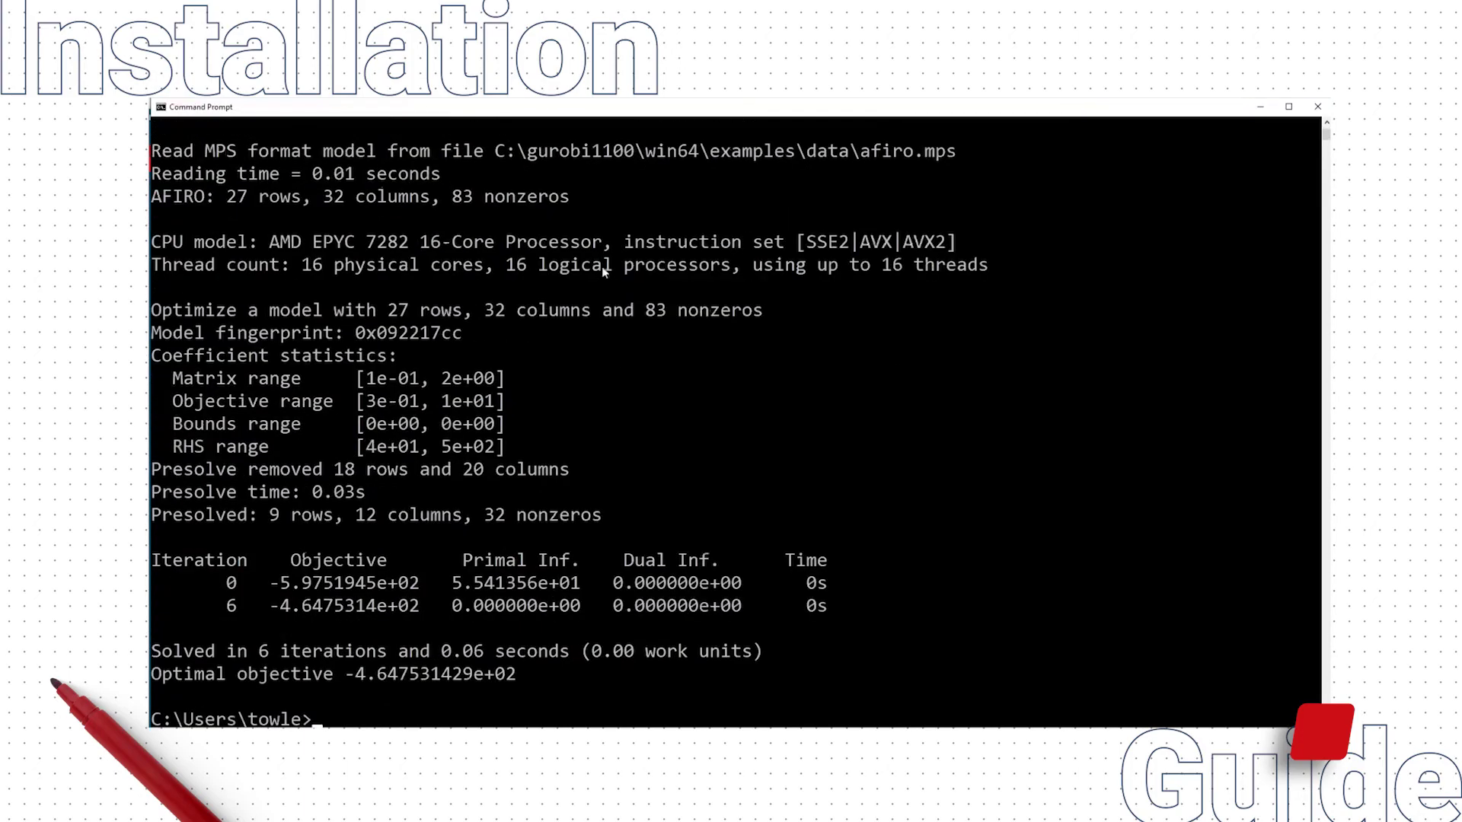